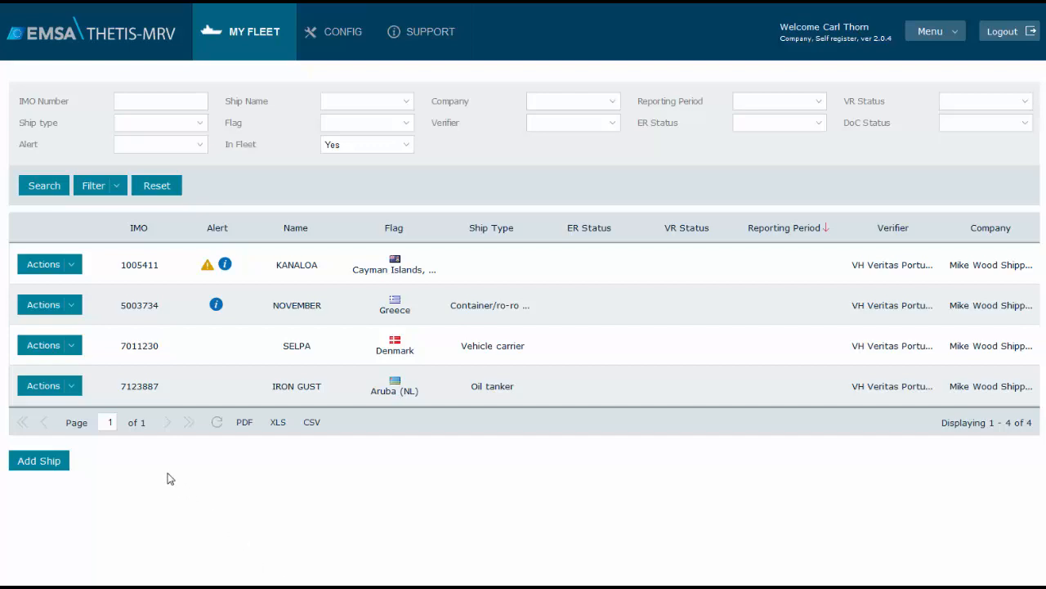
Open the monitoring plan of the ship IRON GUST for editing
click(56, 391)
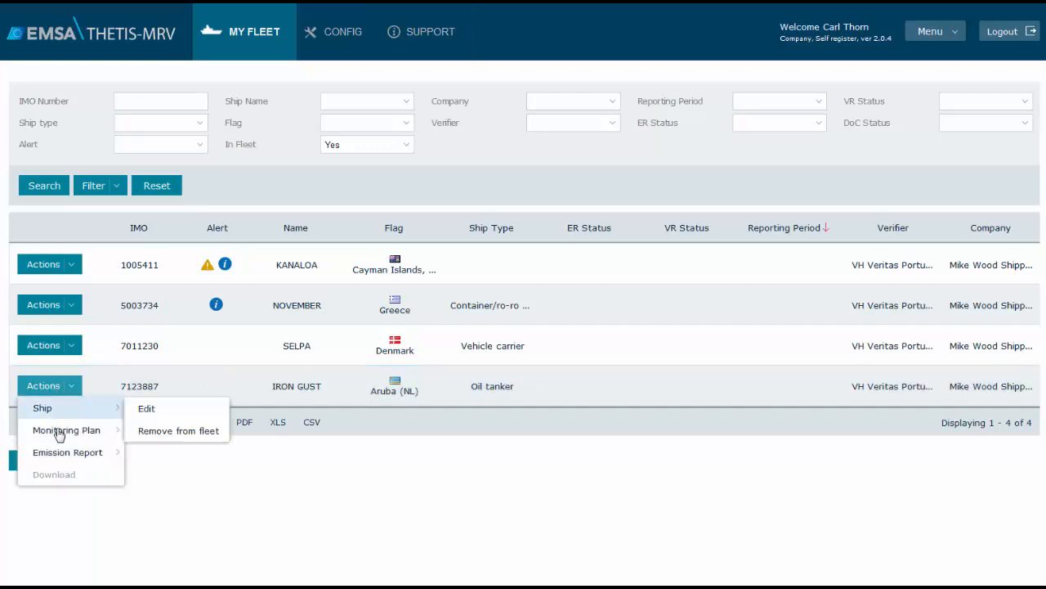
mouse_move(60, 437)
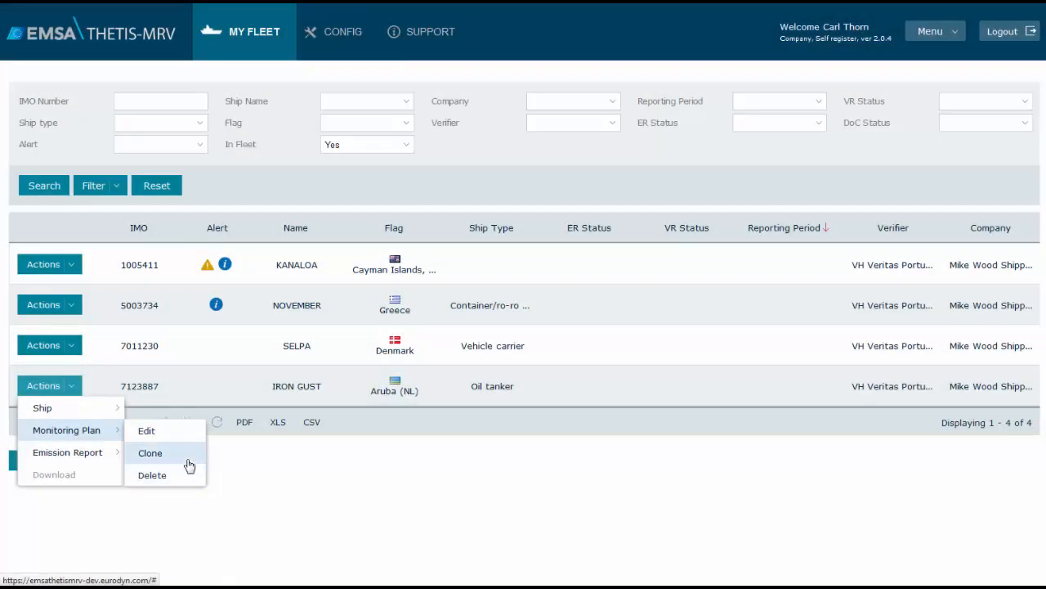
click(189, 436)
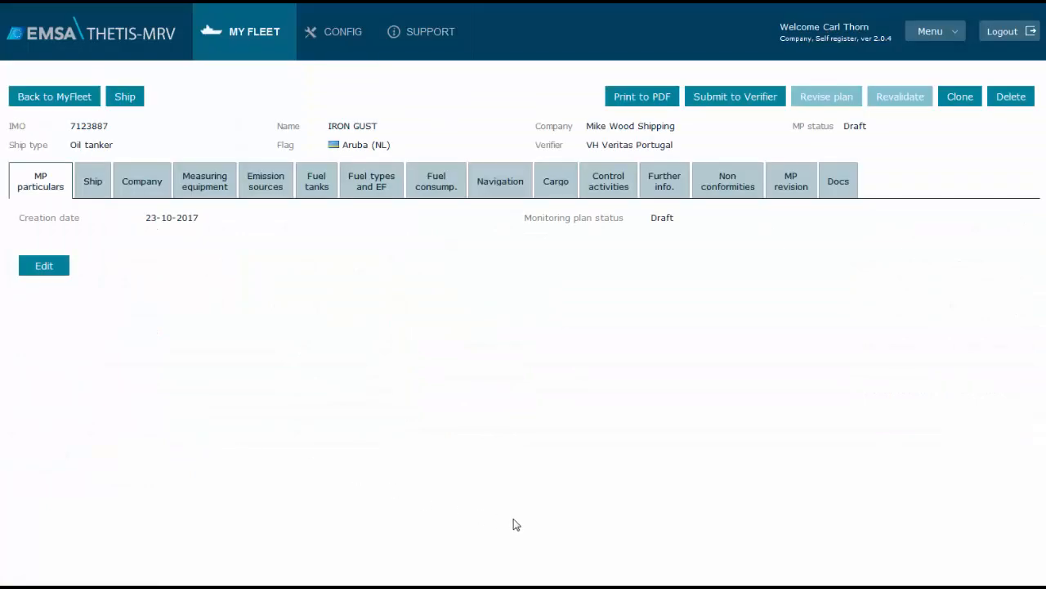
Set the monitoring plan's creation date to 02-10-2017 and save the particulars
click(61, 274)
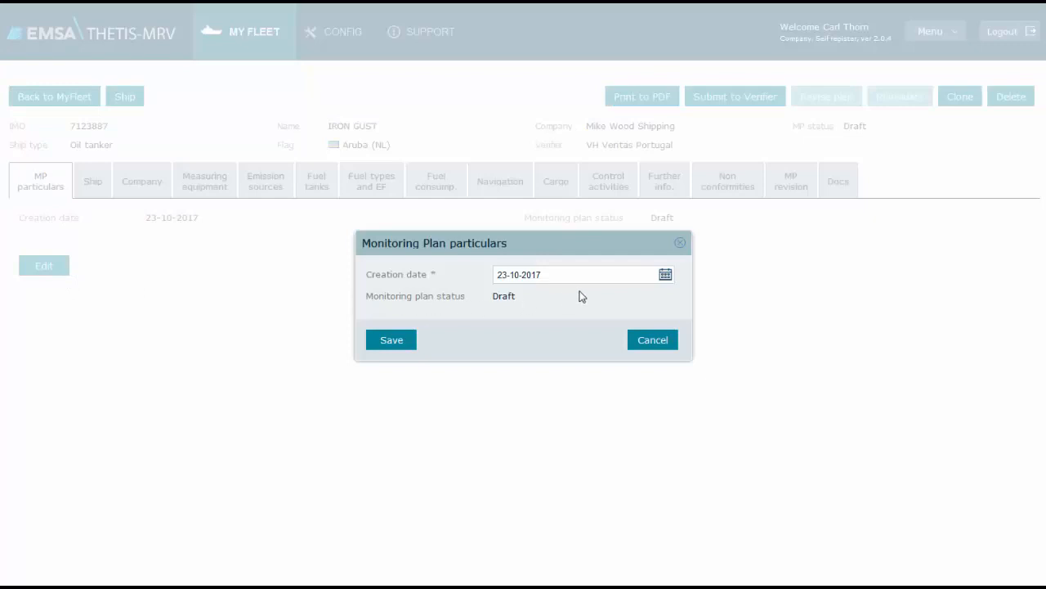
click(665, 277)
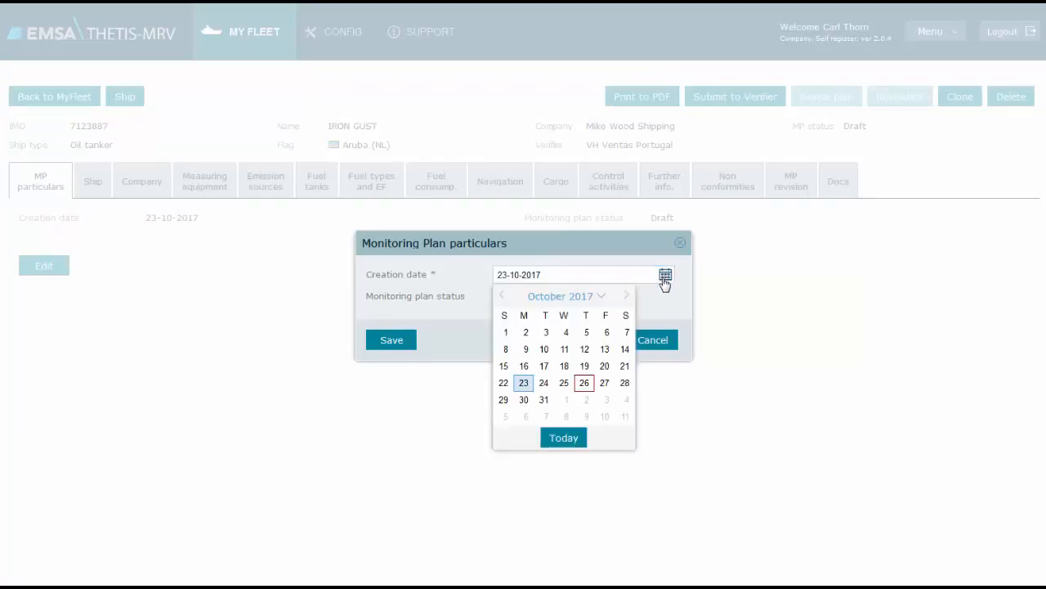
click(526, 333)
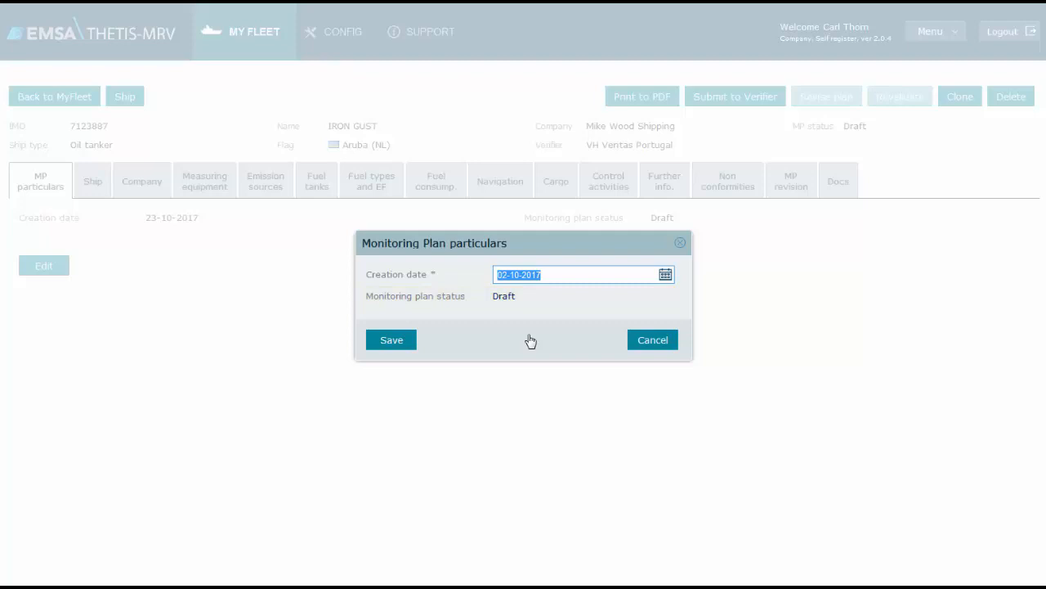
click(386, 342)
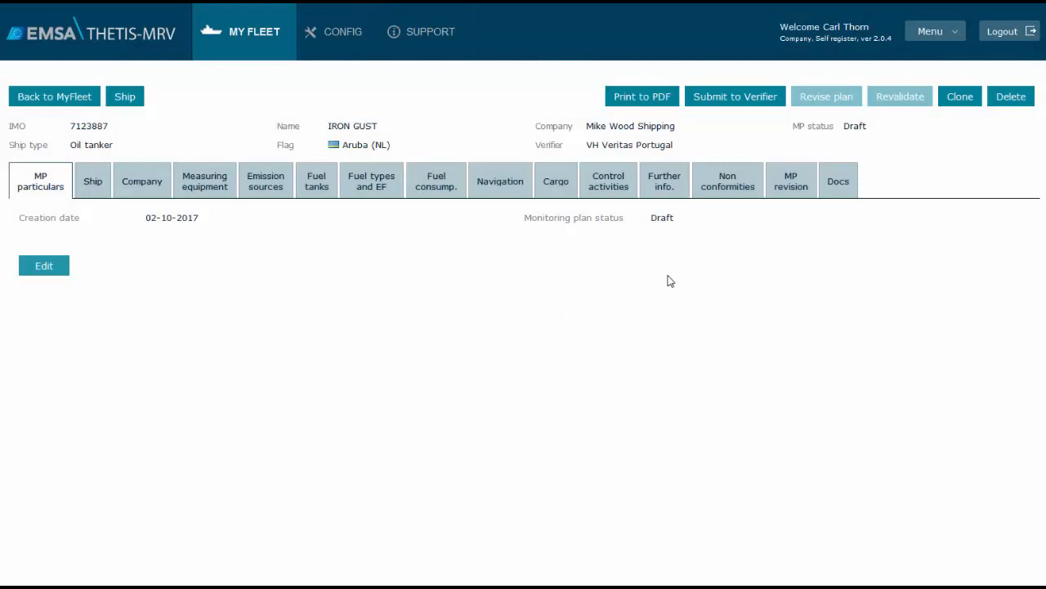
Generate a monitoring plan document version with the observation "Version observation text" and save it
click(801, 181)
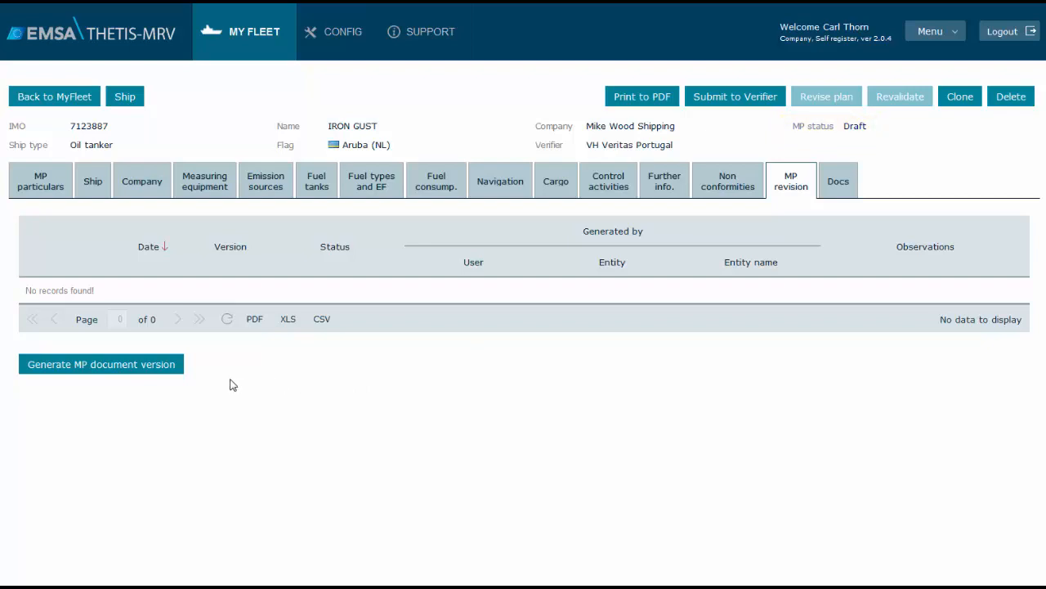
click(157, 369)
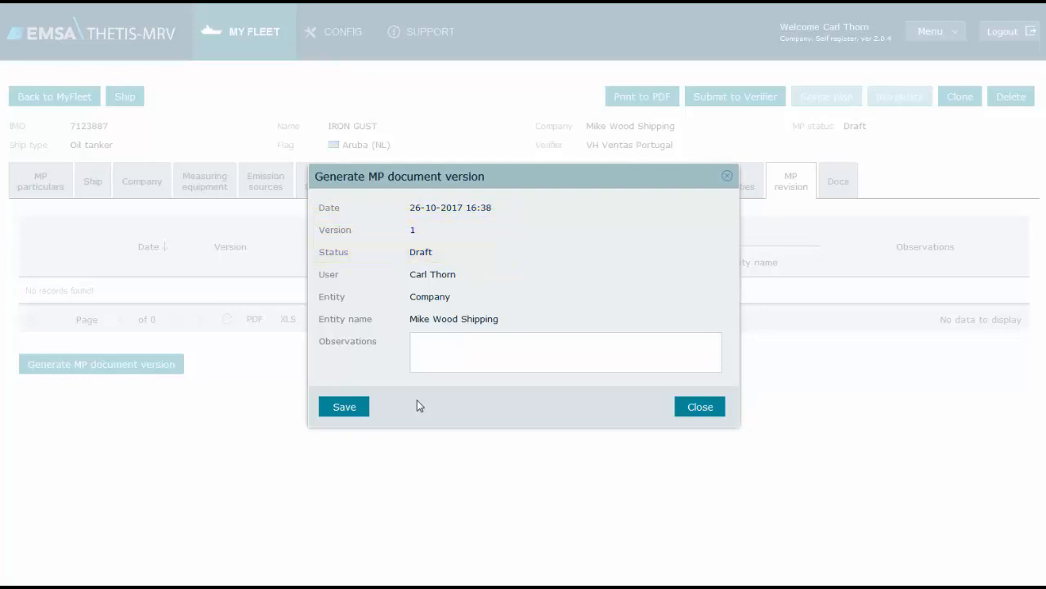
click(478, 349)
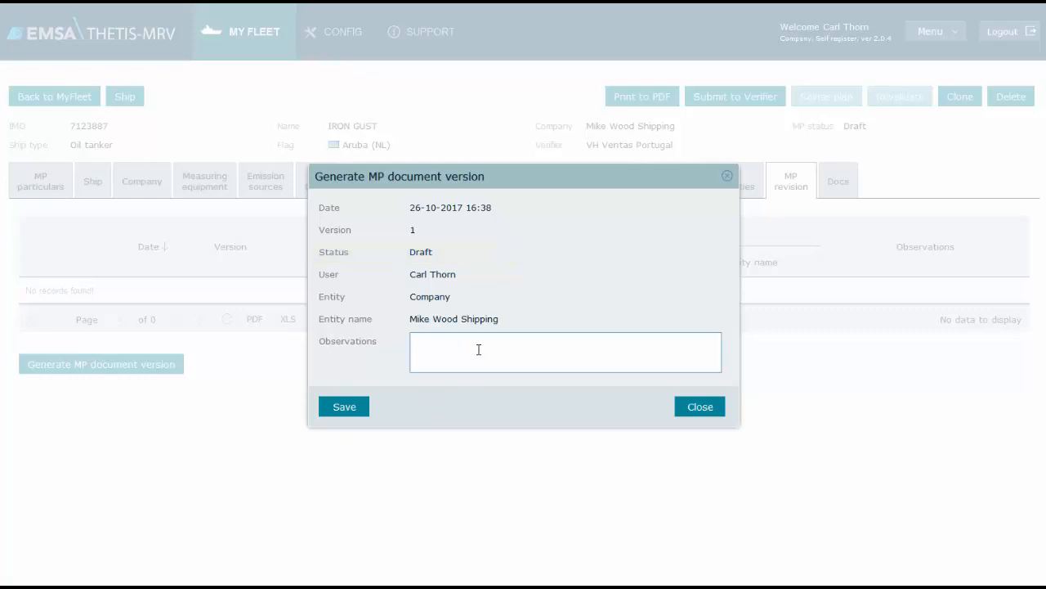
text(Version observation text)
click(347, 412)
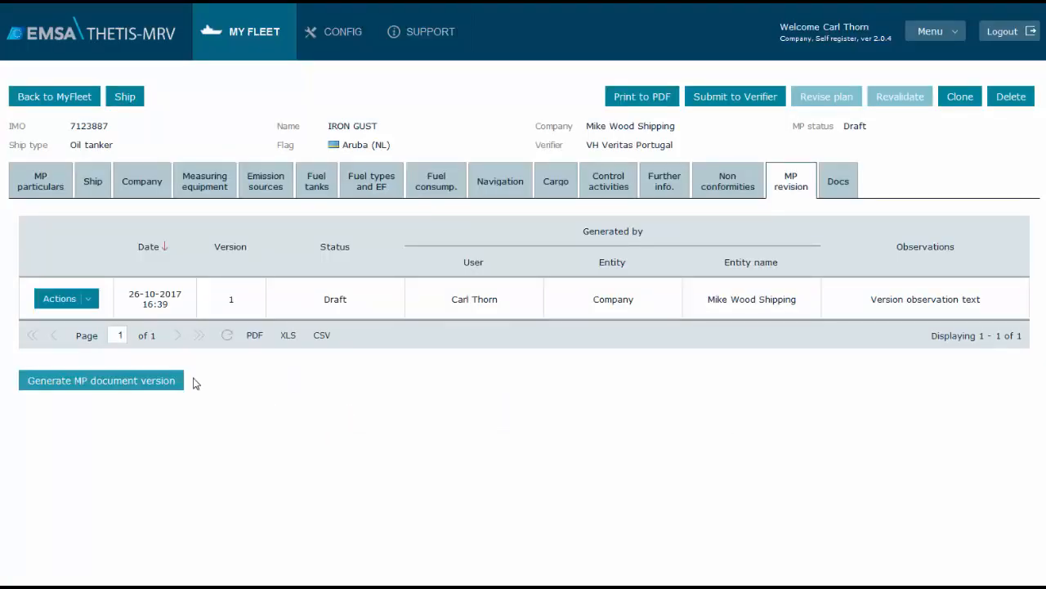
Download the generated monitoring plan version, open the PDF with Nitro Pro 9 and look through it
click(90, 303)
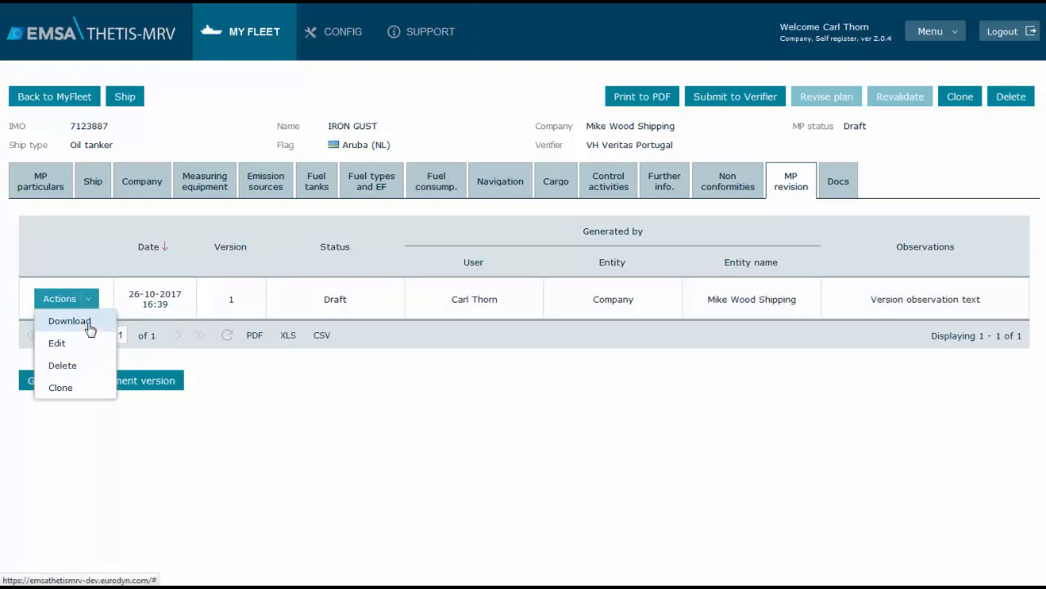
click(89, 323)
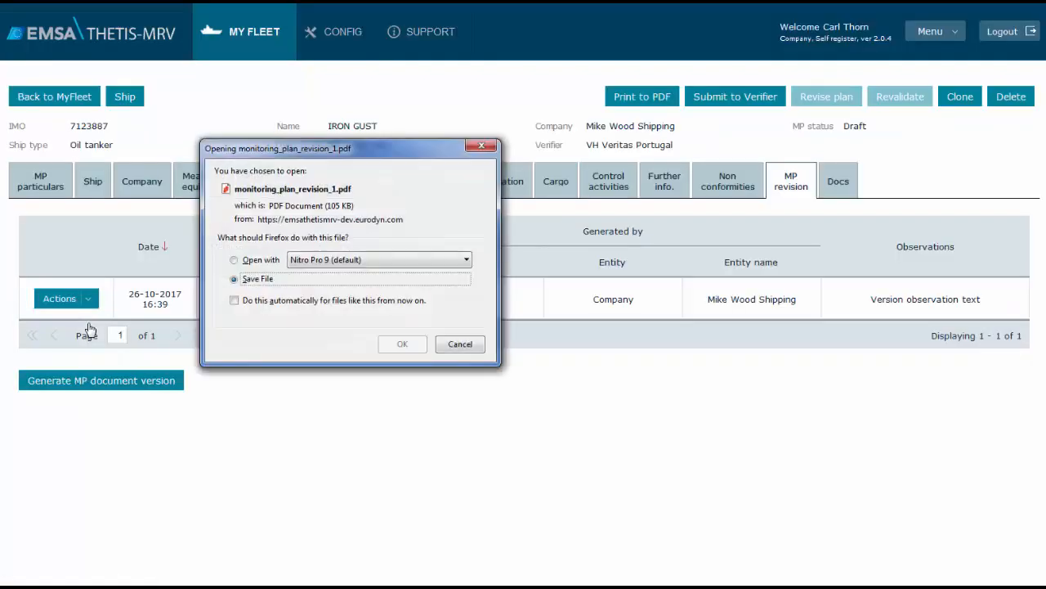
click(249, 260)
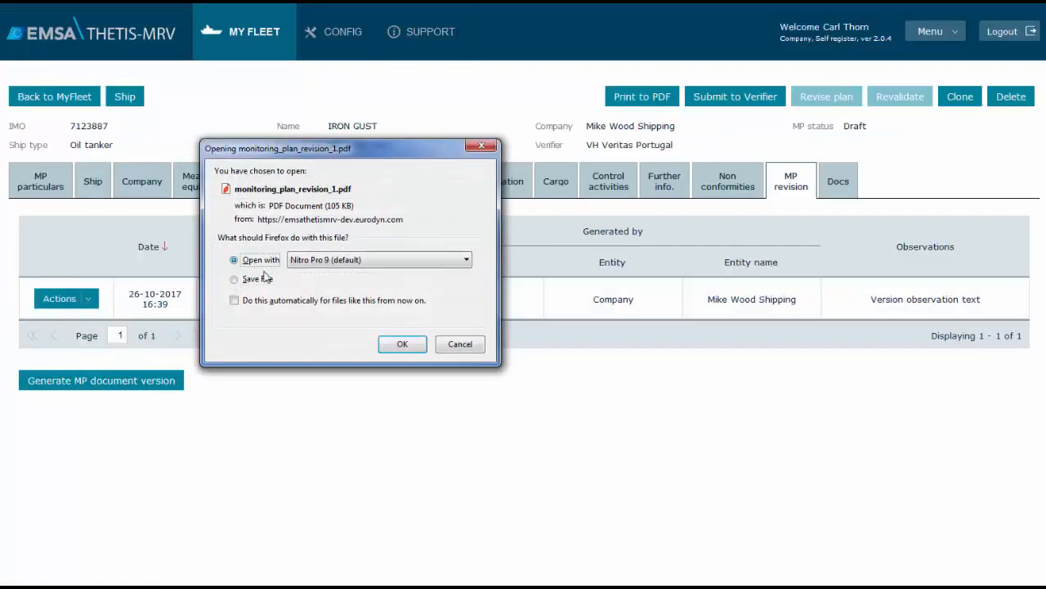
click(403, 344)
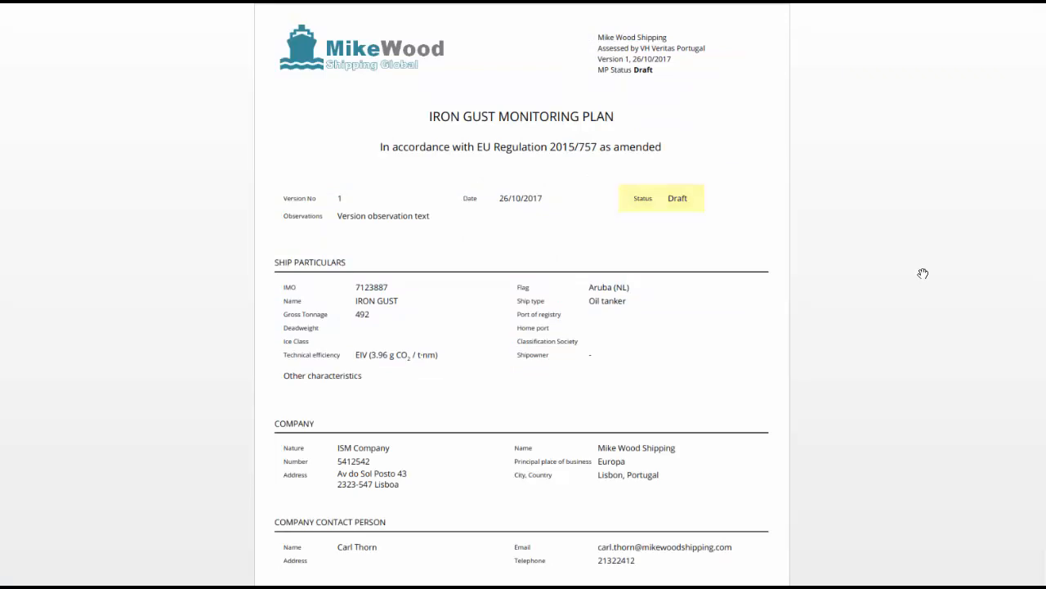
scroll(923, 273, down, 5)
scroll(923, 277, down, 14)
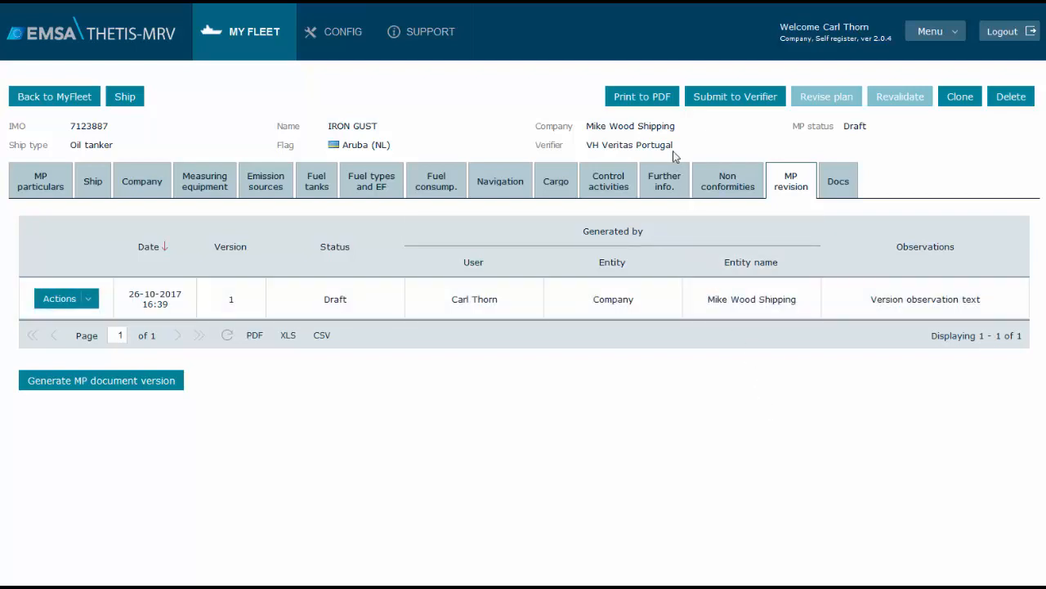
Print the current monitoring plan to PDF, open the file with Nitro Pro 9 and look through its pages
click(665, 104)
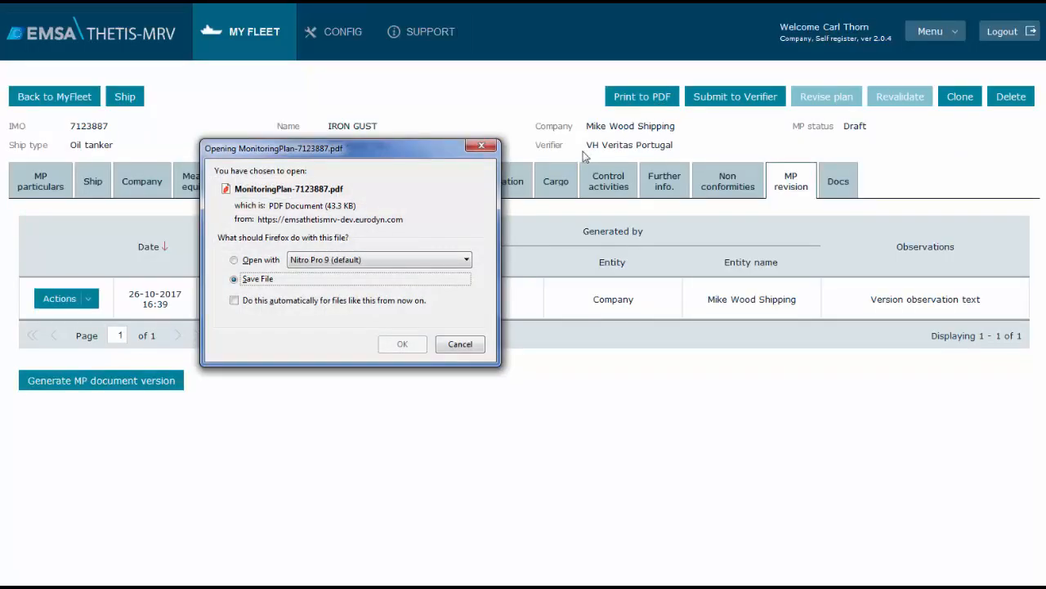
click(263, 260)
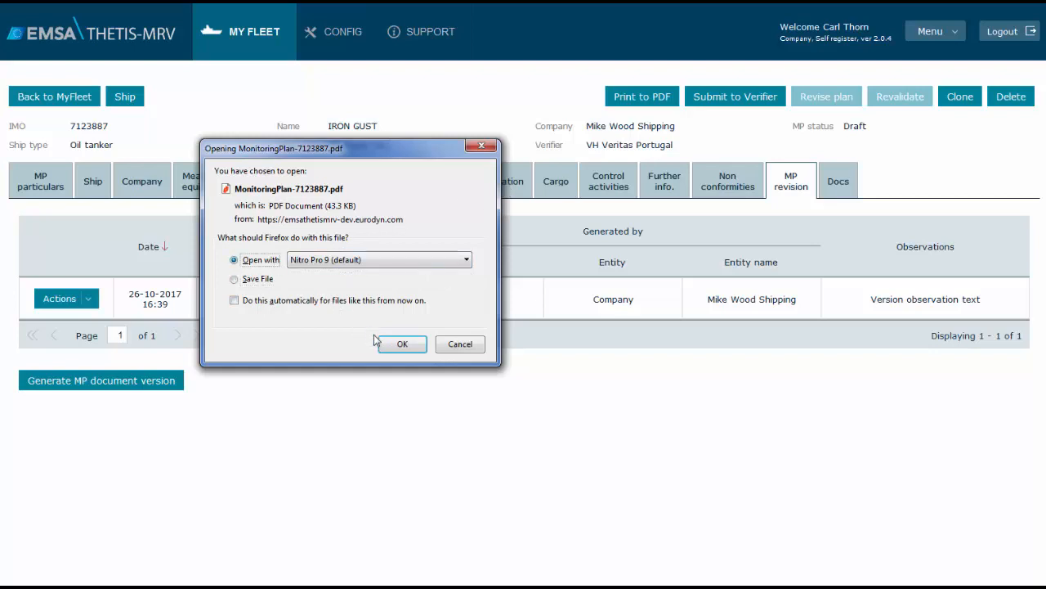
click(400, 344)
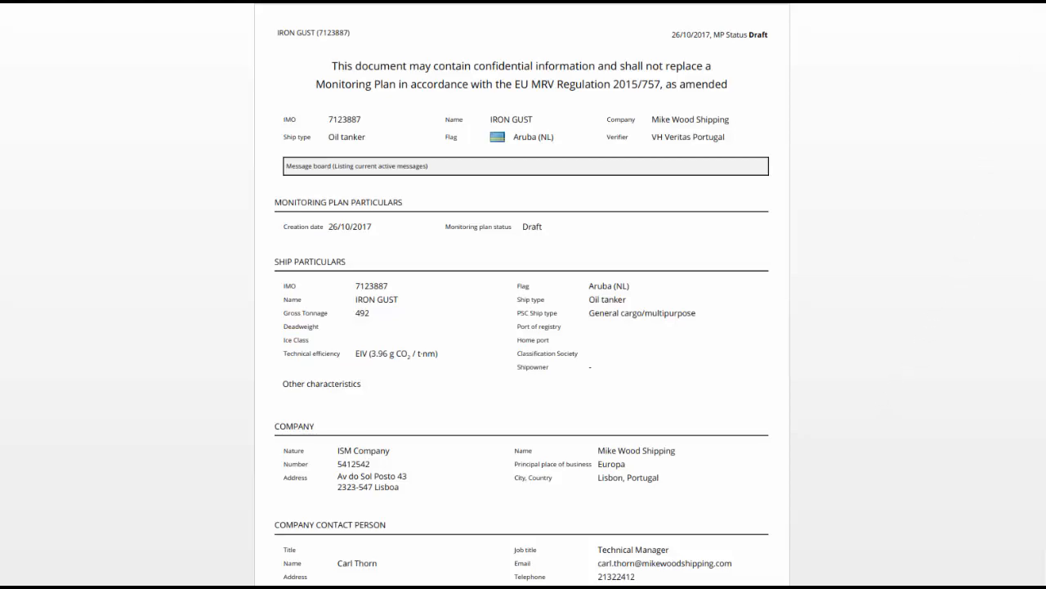
scroll(523, 327, down, 20)
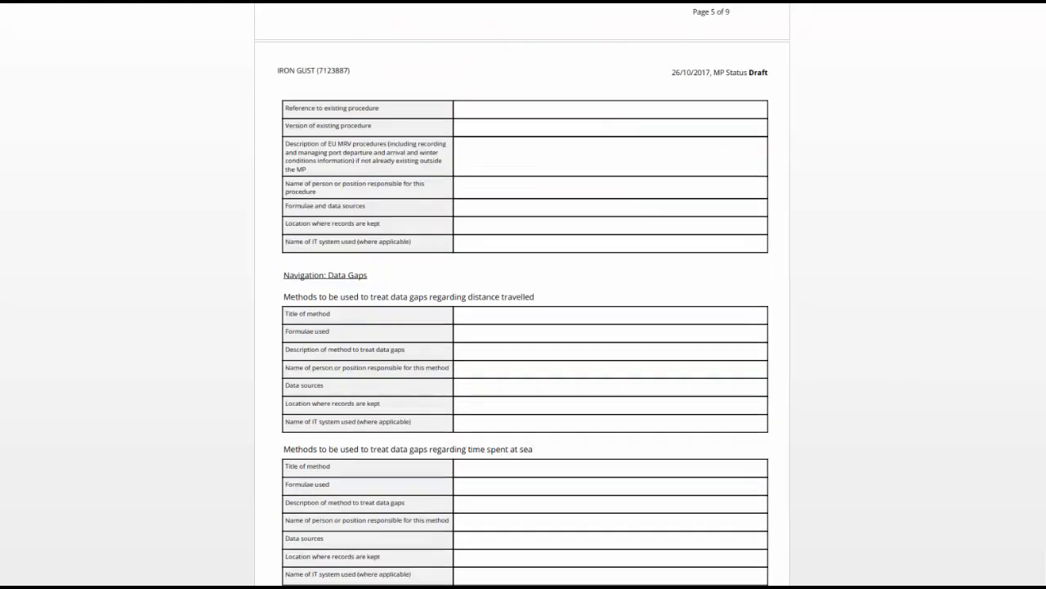
scroll(523, 327, down, 20)
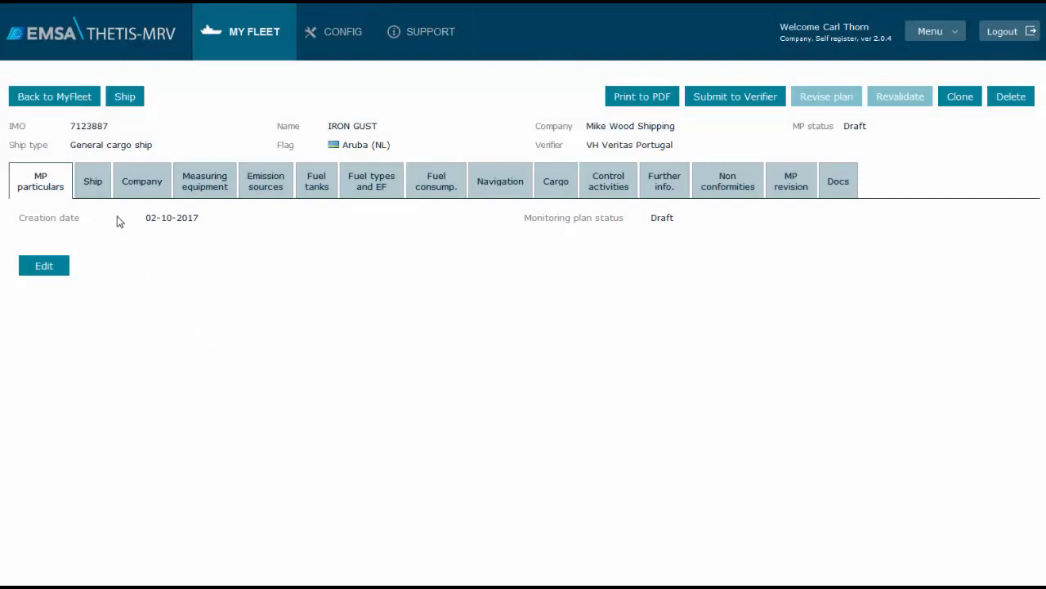
Review the plan's editable ship particulars without saving, and overwrite the plan's ship information with the ship data
click(93, 181)
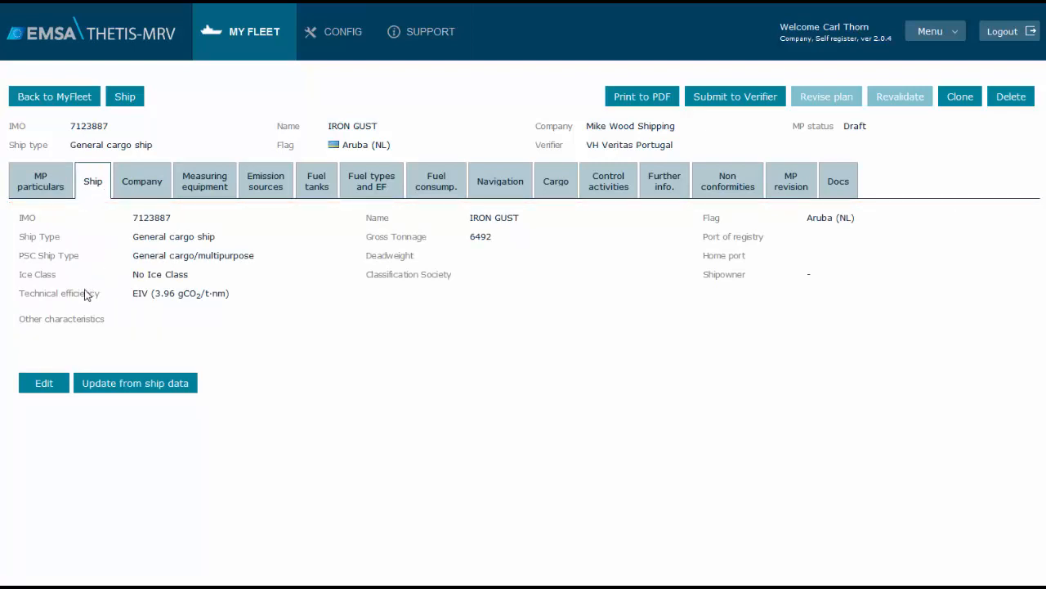
click(44, 383)
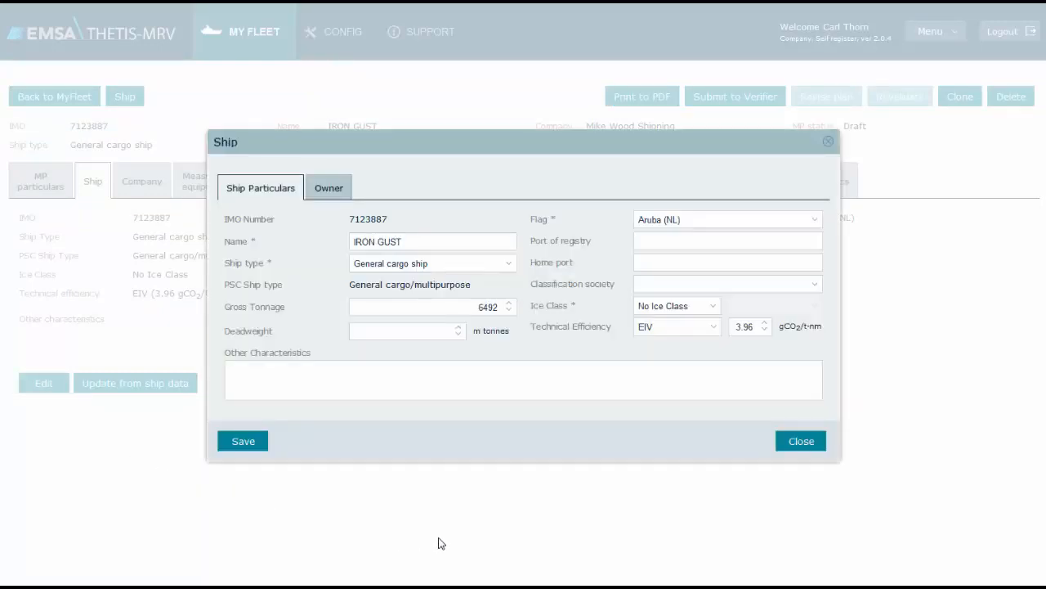
click(800, 441)
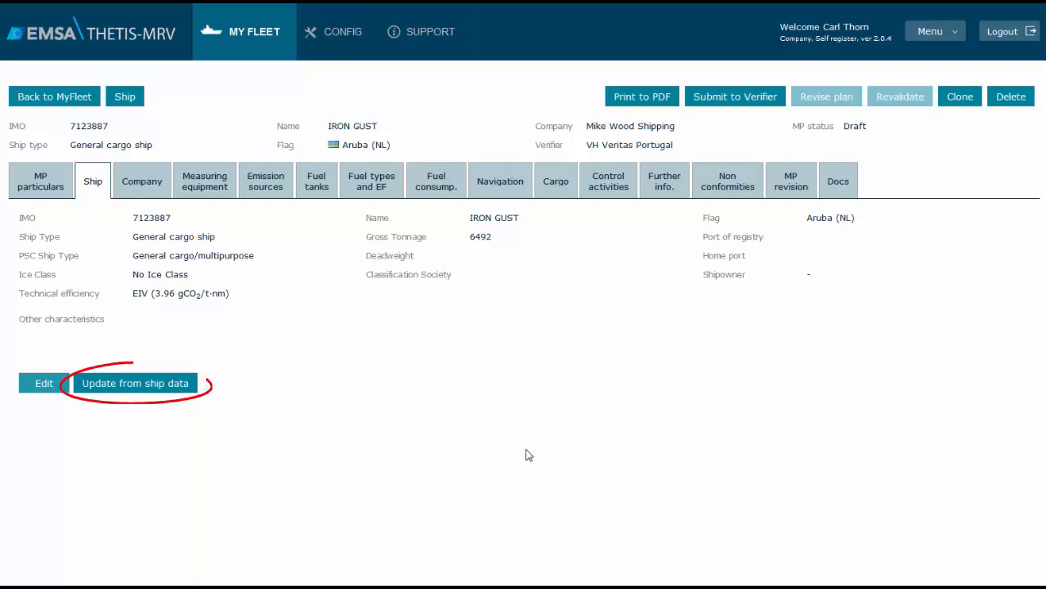
click(133, 390)
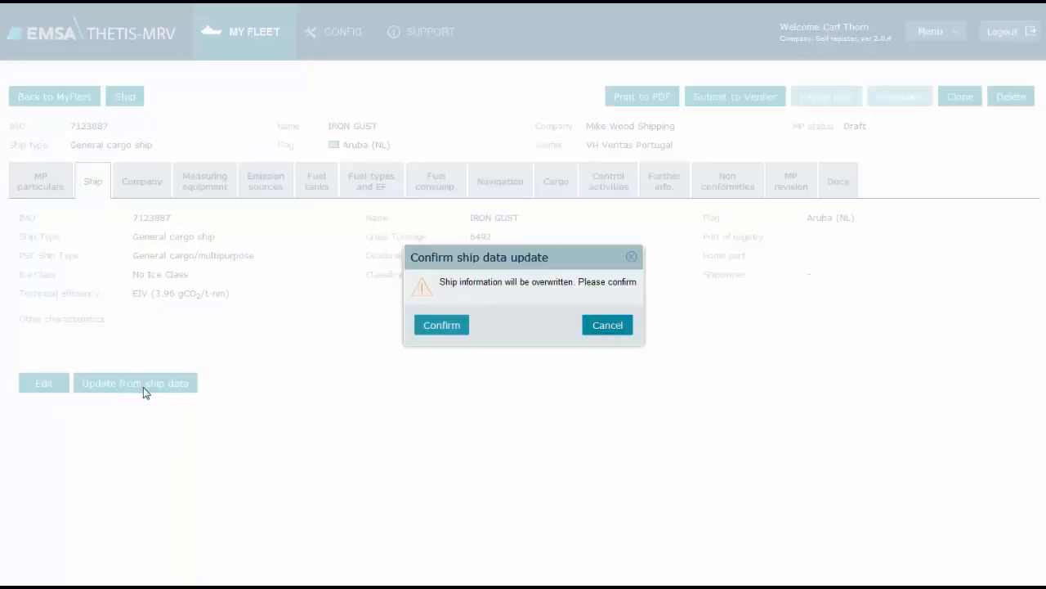
click(432, 328)
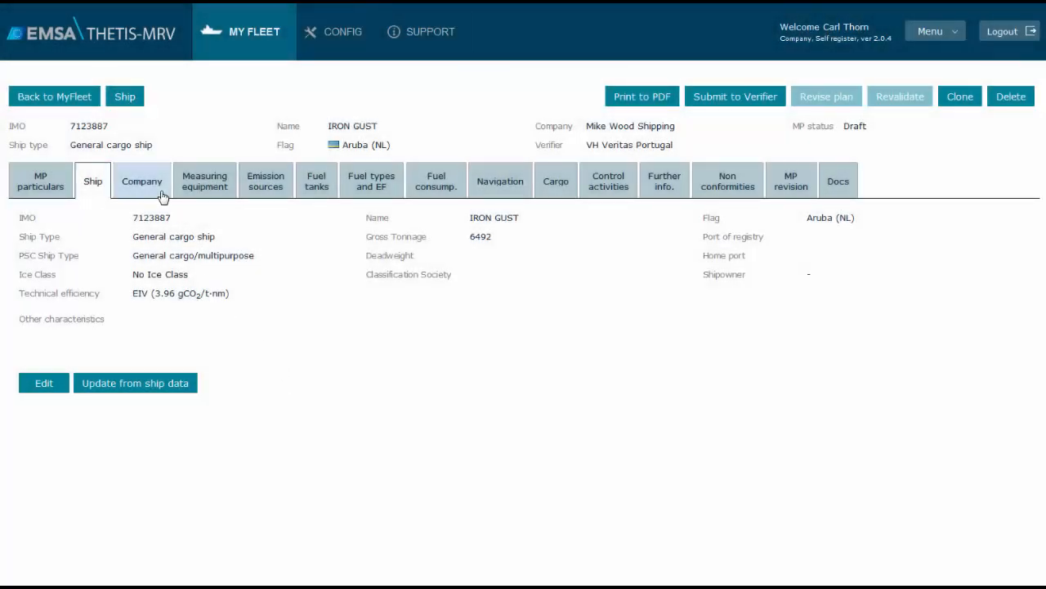
Try My Other Company as the plan's company, switch back to Mike Wood Shipping, and close the company details without saving
click(163, 198)
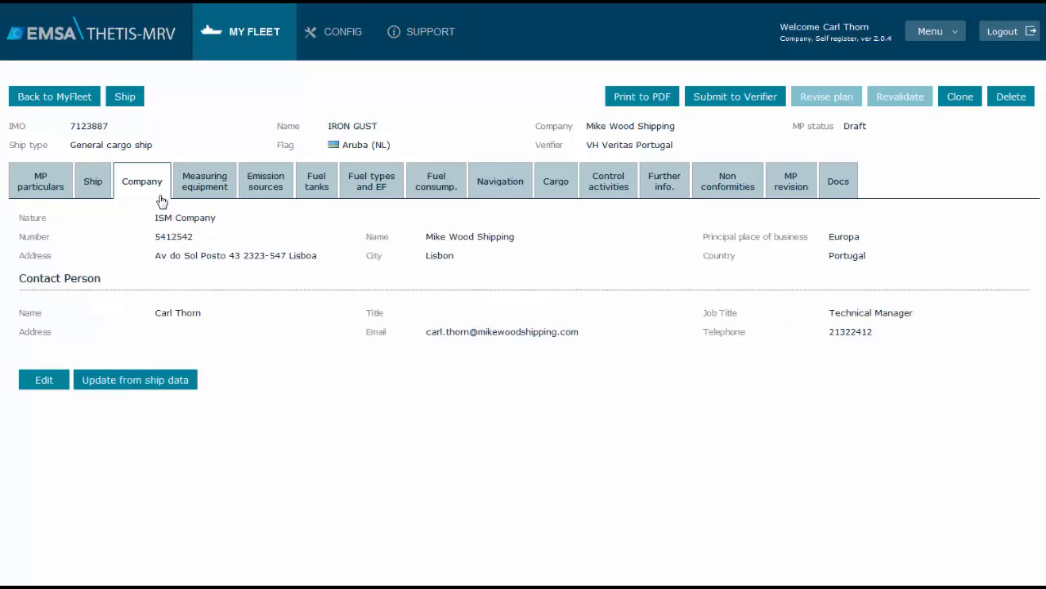
click(44, 380)
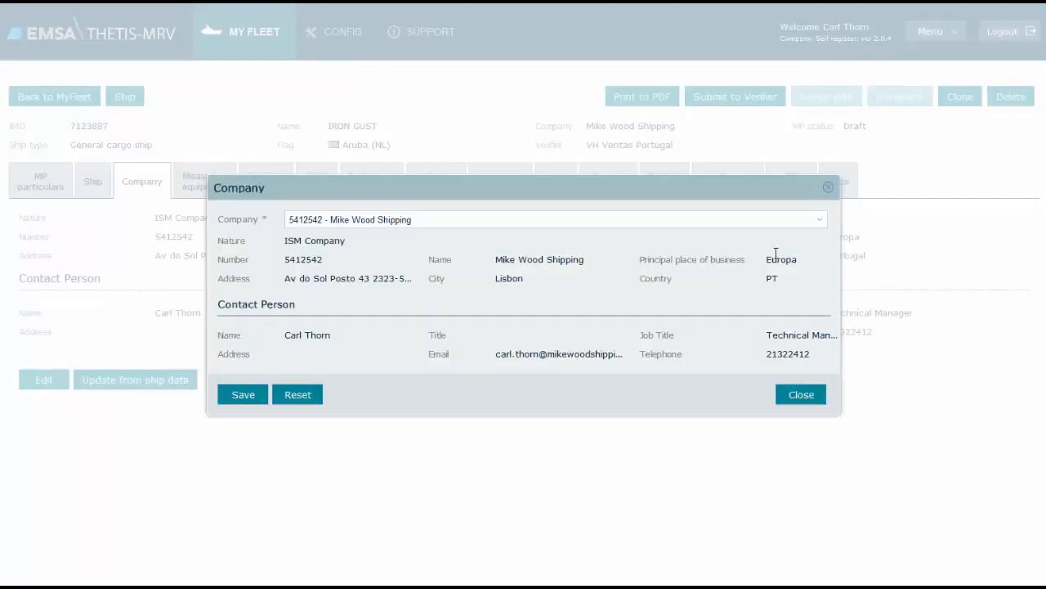
click(818, 221)
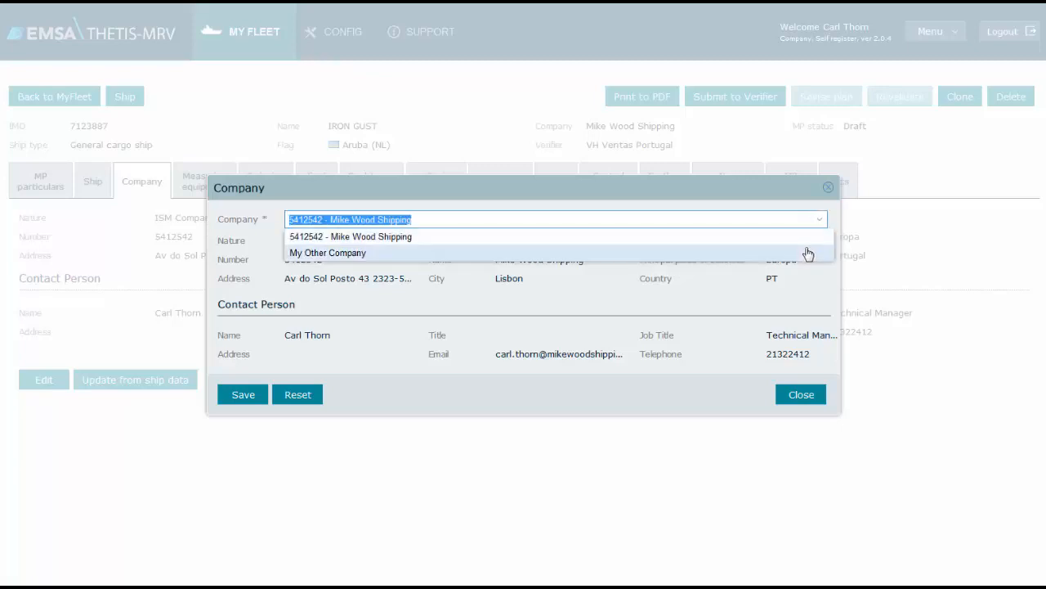
click(808, 255)
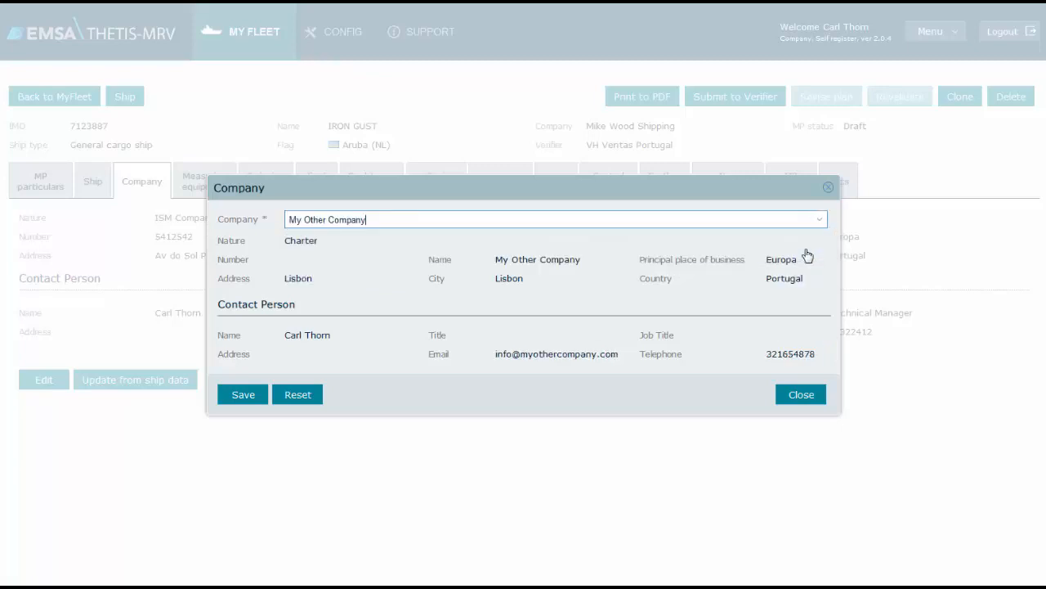
click(818, 222)
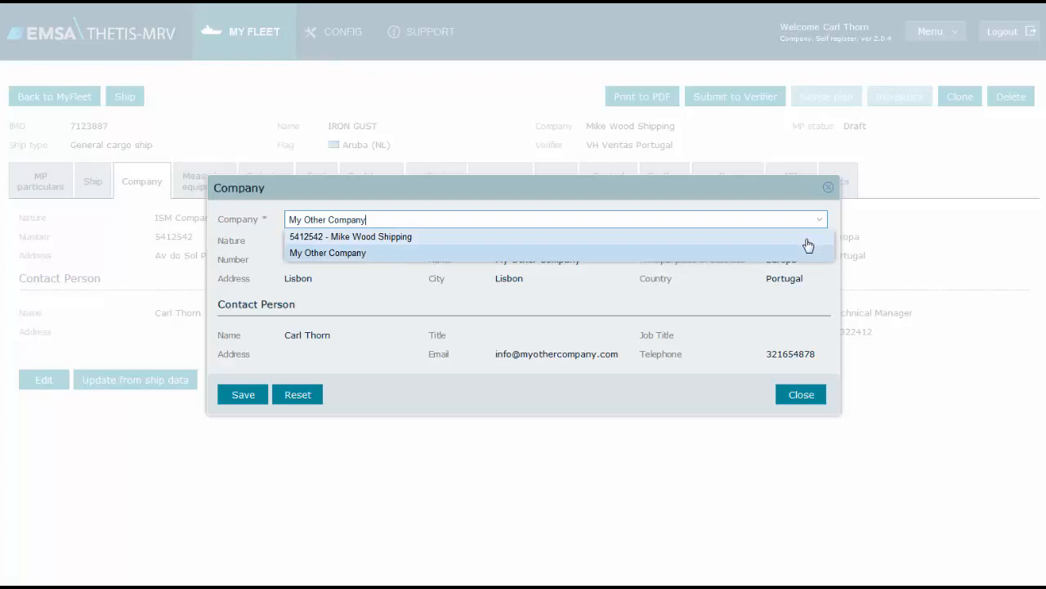
click(807, 241)
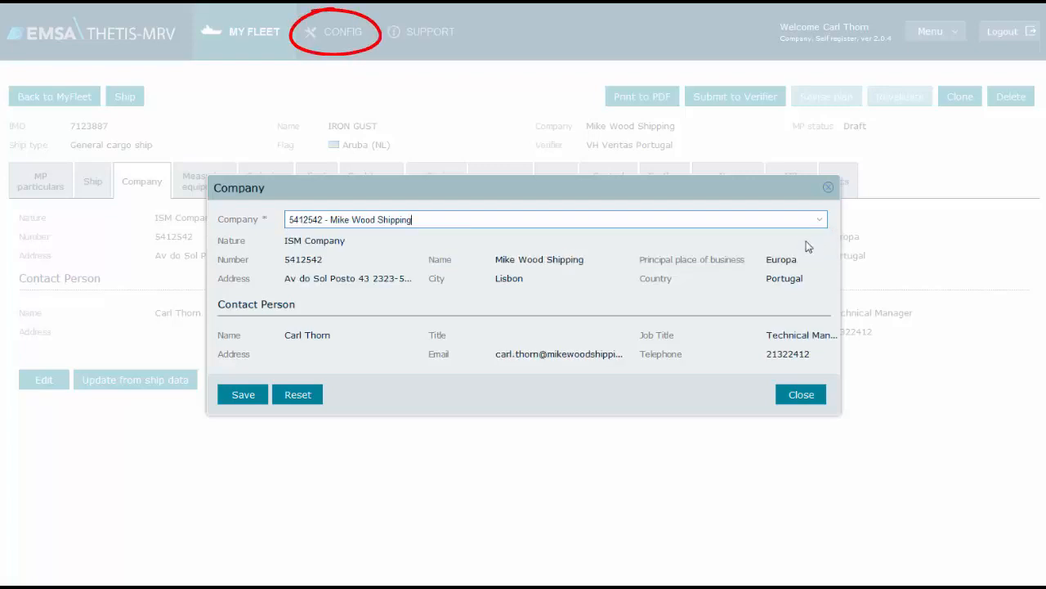
click(800, 395)
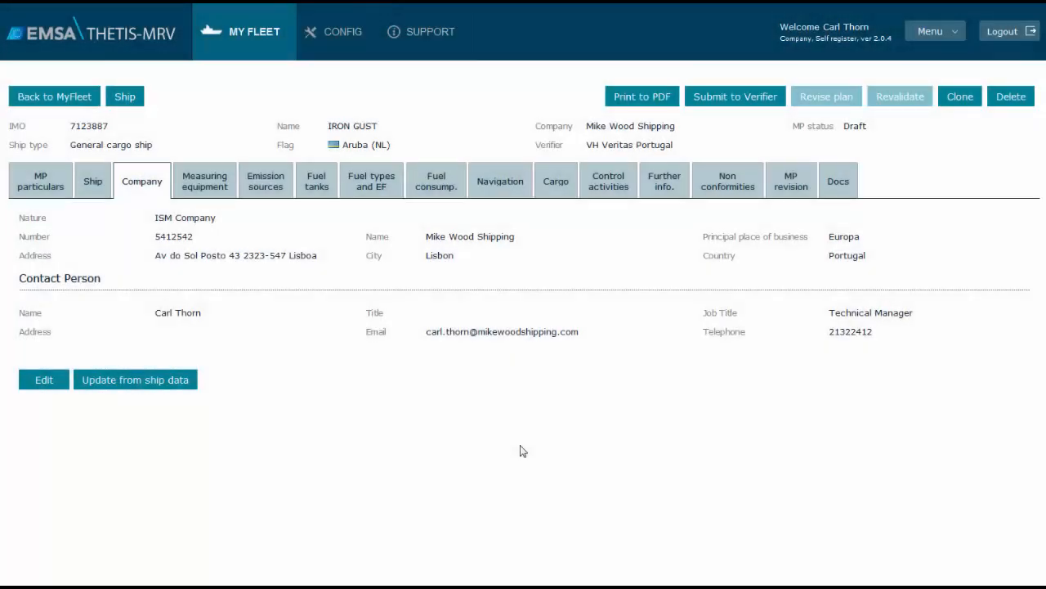
Start a new CO2 emission source of type Main engine, named Engine #1, with identification number FMG3345
click(276, 188)
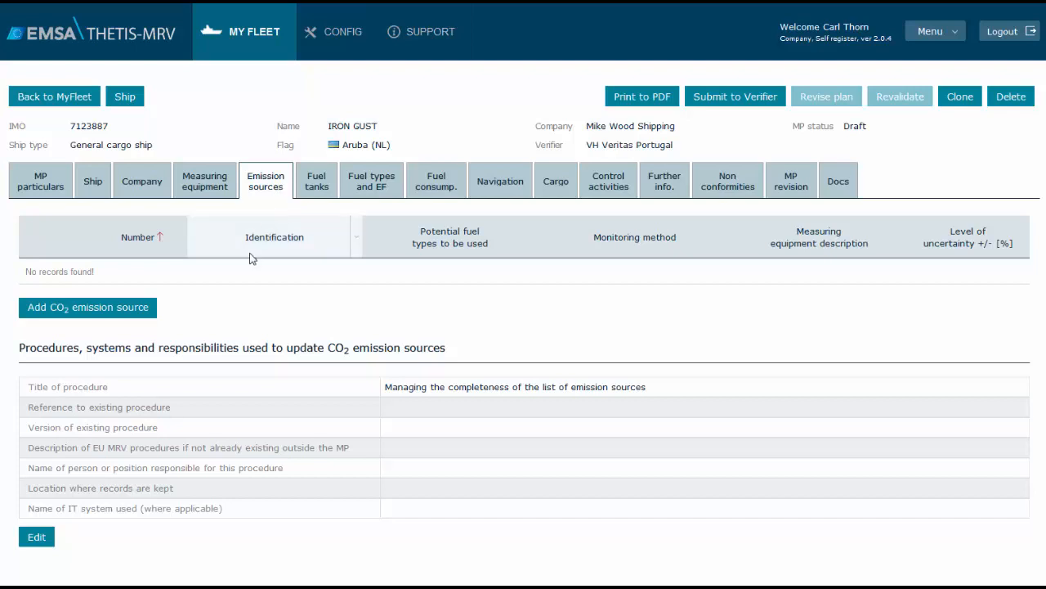
click(131, 309)
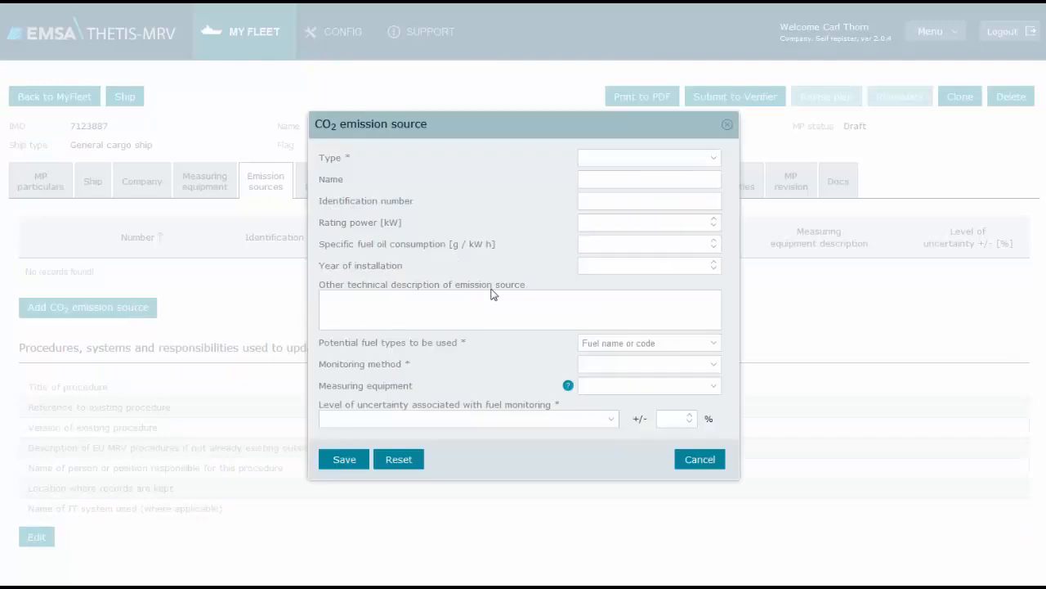
click(716, 159)
click(699, 243)
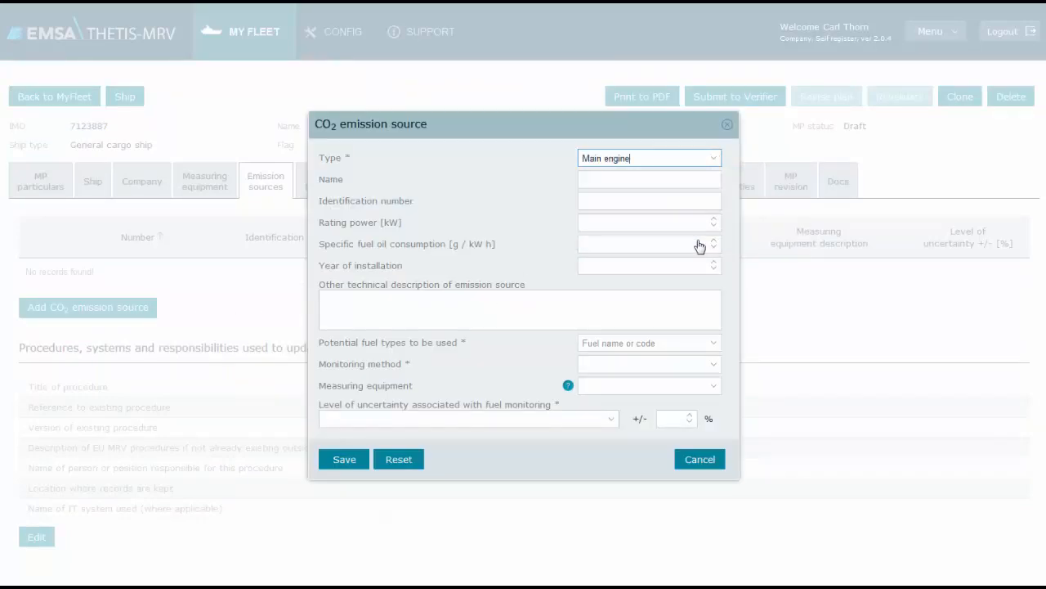
click(666, 179)
text(Engine #1)
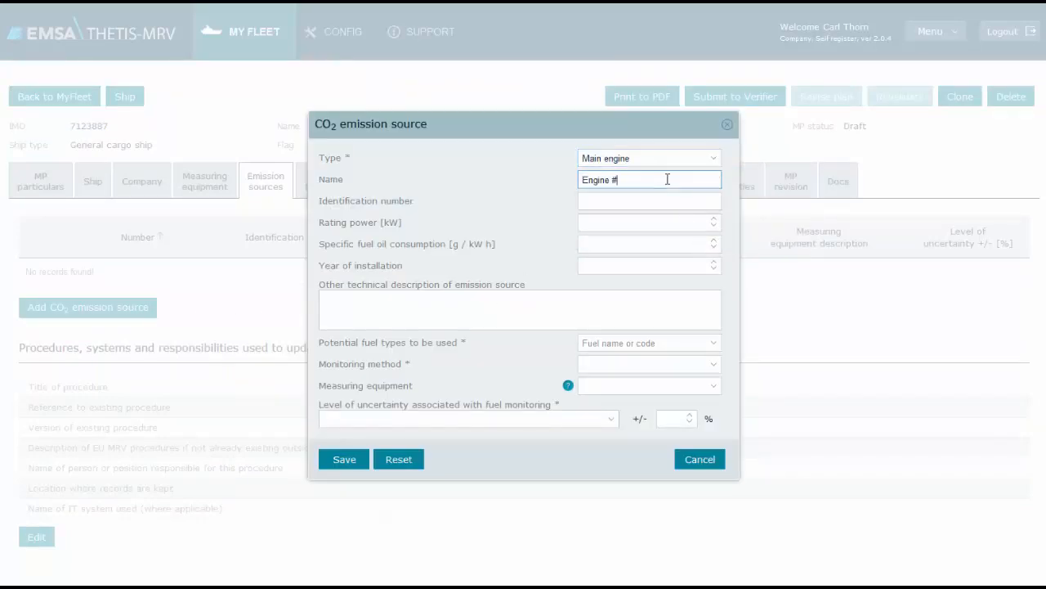
key(Tab)
text(FMG3345)
Set the engine's rating power to 1250 kW, specific fuel oil consumption to 201, installation year to 2015, and technical description to "Other technical description"
key(Tab)
text(1250)
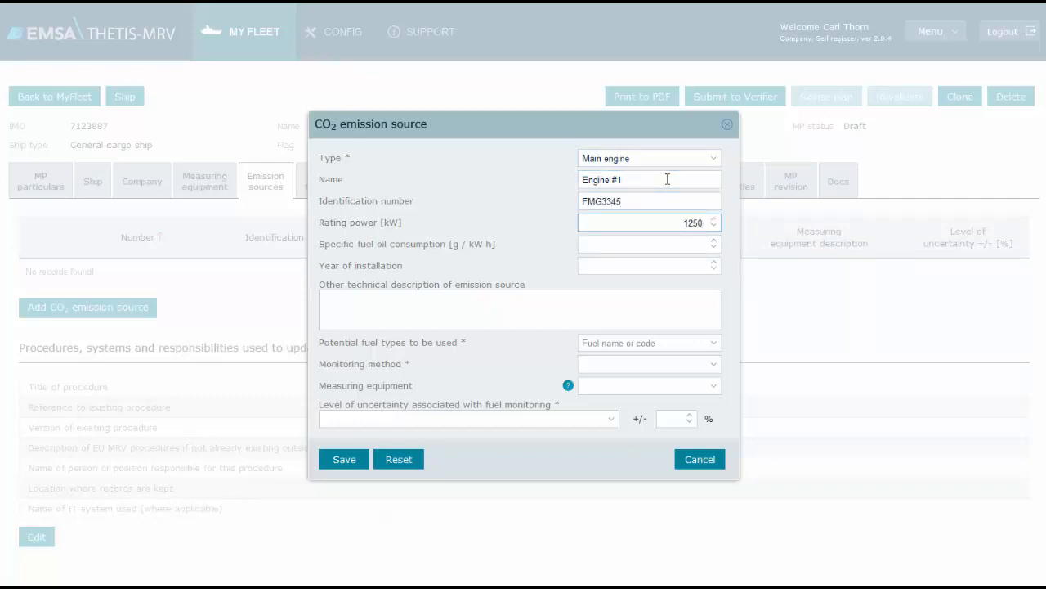
key(Tab)
text(201)
key(Tab)
text(2015)
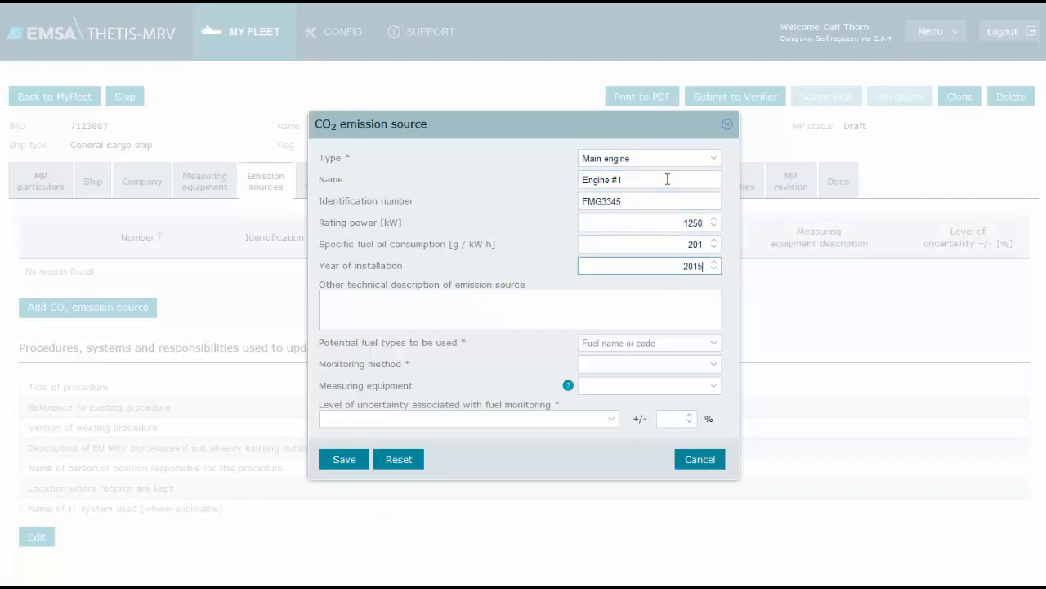
key(Tab)
text(Other technical description)
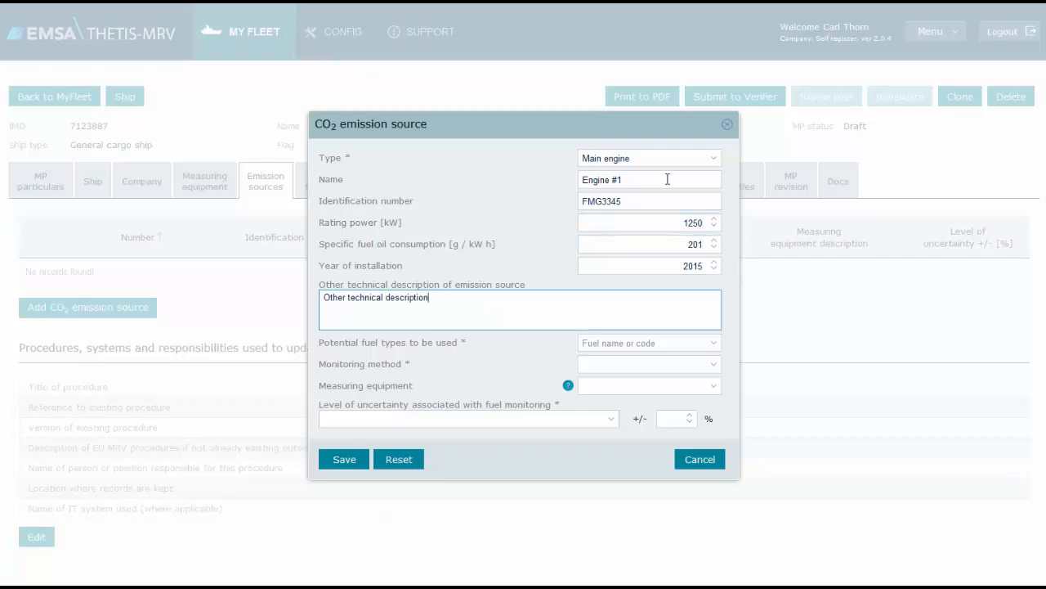
Select Gas oil (MGO) and Heavy fuel oil (HFO) as potential fuels and Method A: BDN and period stock takes as the monitoring method
click(714, 342)
click(589, 395)
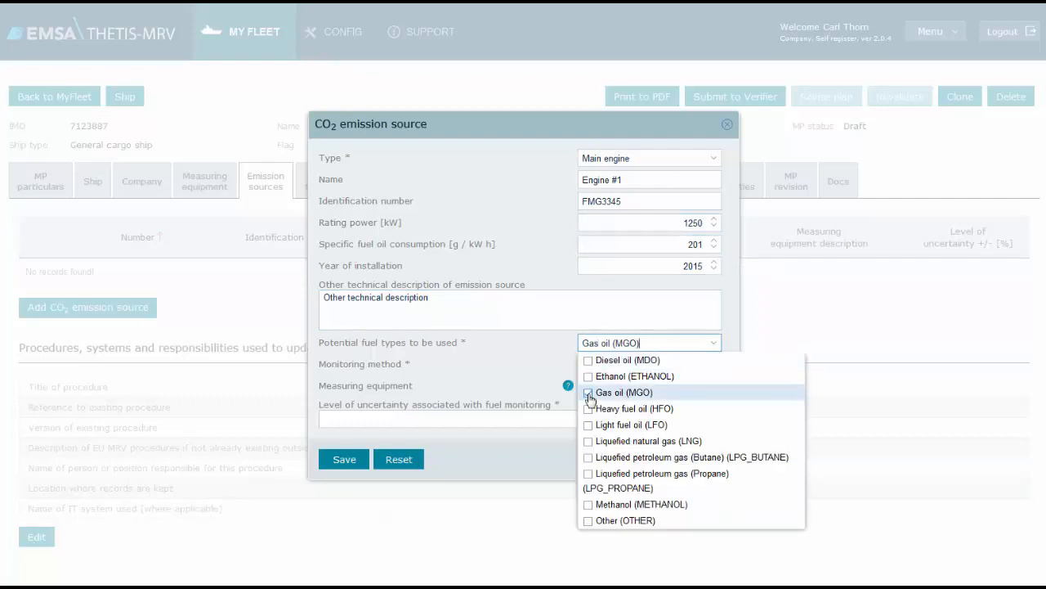
click(589, 408)
click(728, 343)
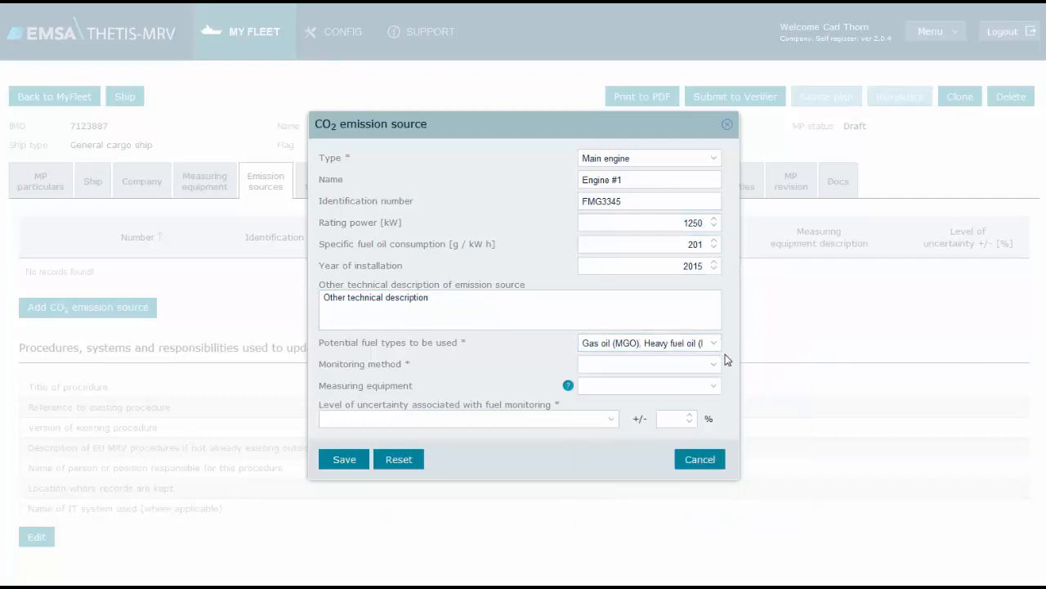
click(728, 361)
click(718, 377)
click(734, 364)
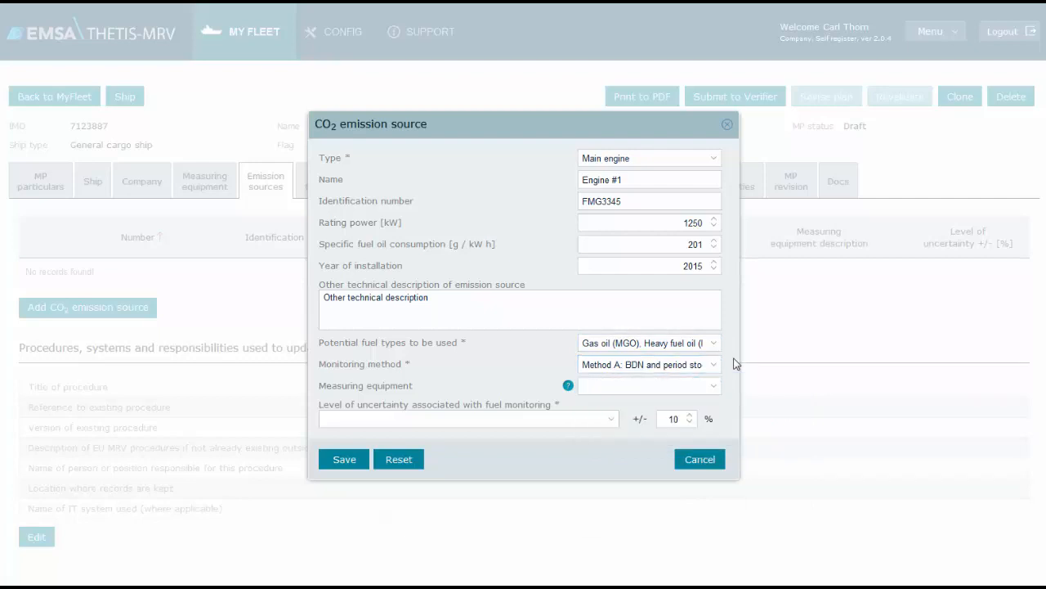
Check the available measuring equipment for the emission source and read the field's help
click(713, 390)
click(569, 387)
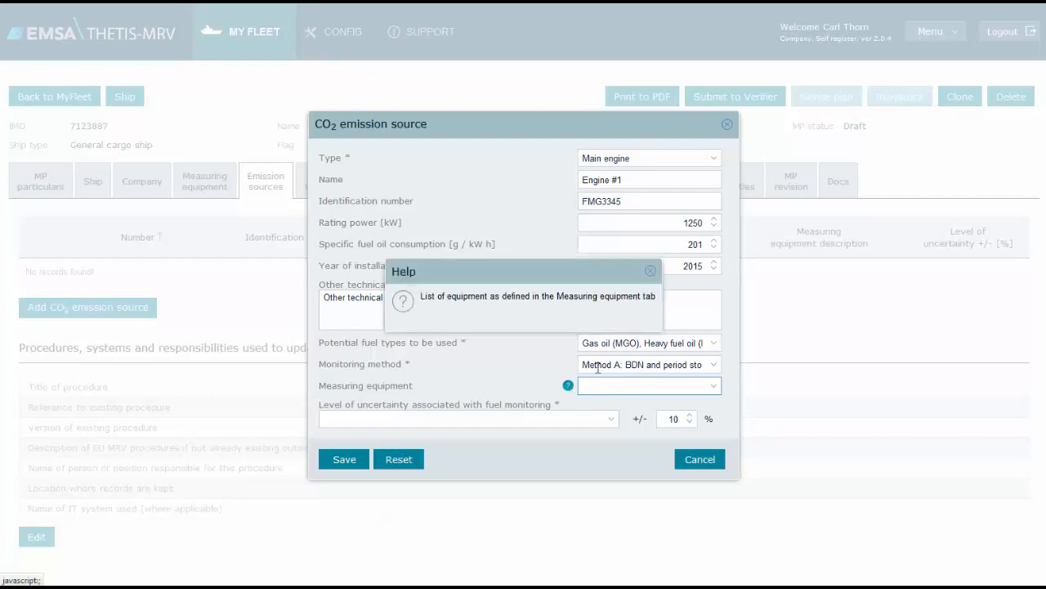
click(650, 273)
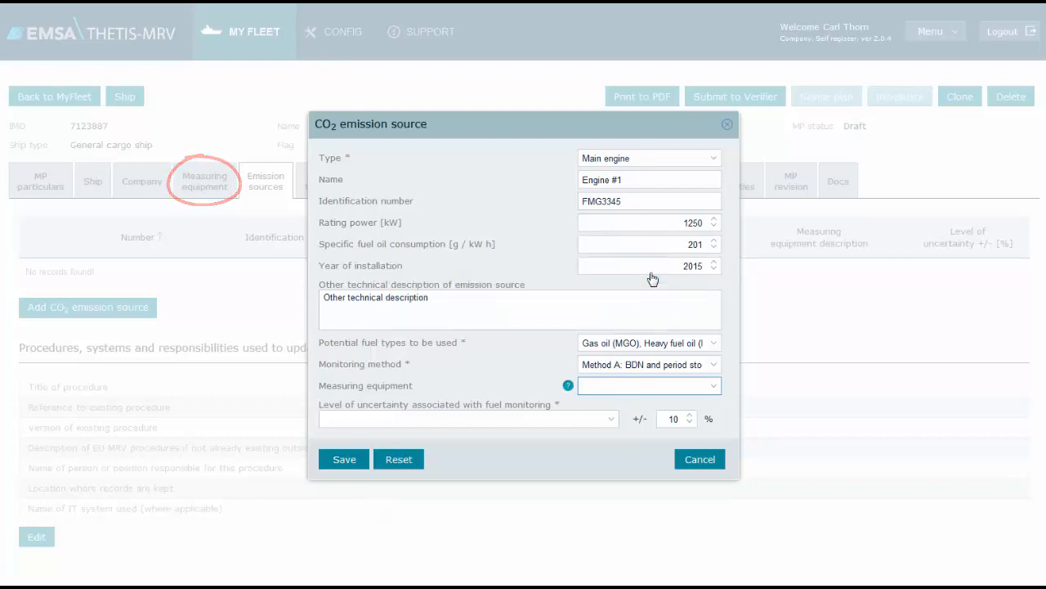
Set the fuel monitoring uncertainty level to Default values and save the emission source
click(615, 420)
click(605, 442)
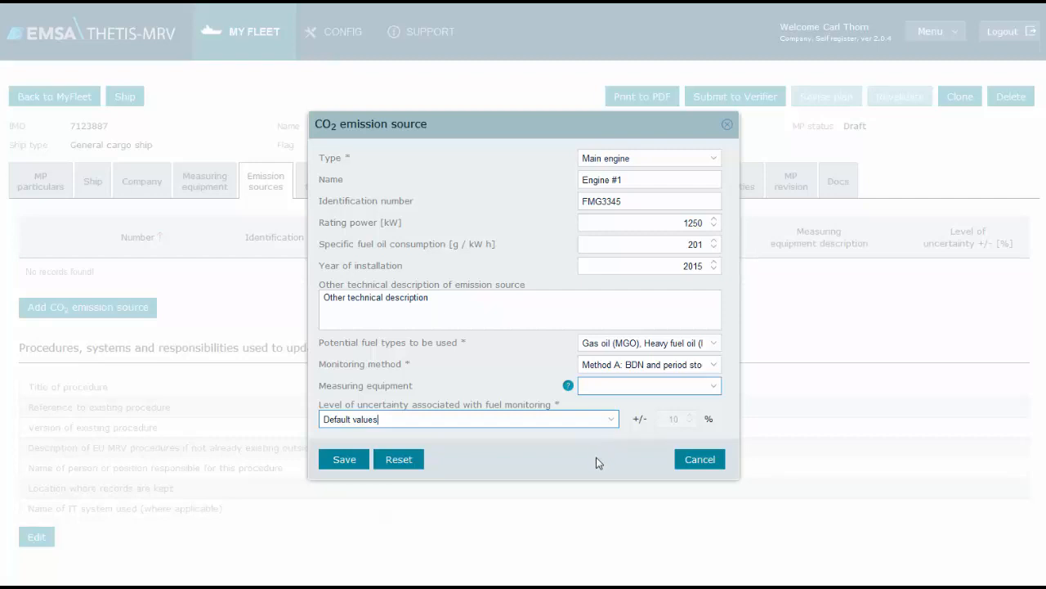
click(599, 462)
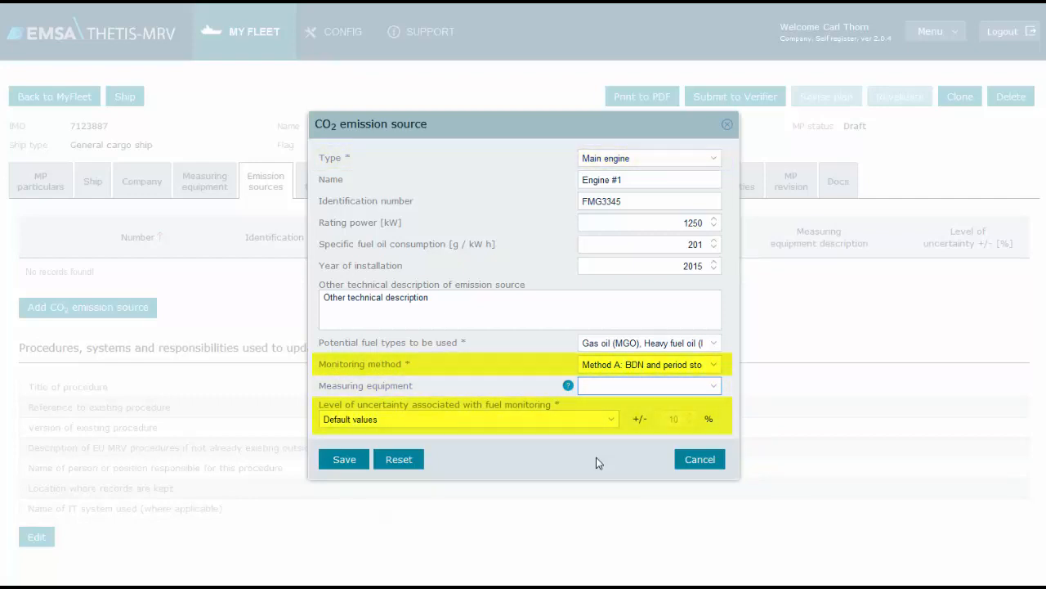
click(348, 460)
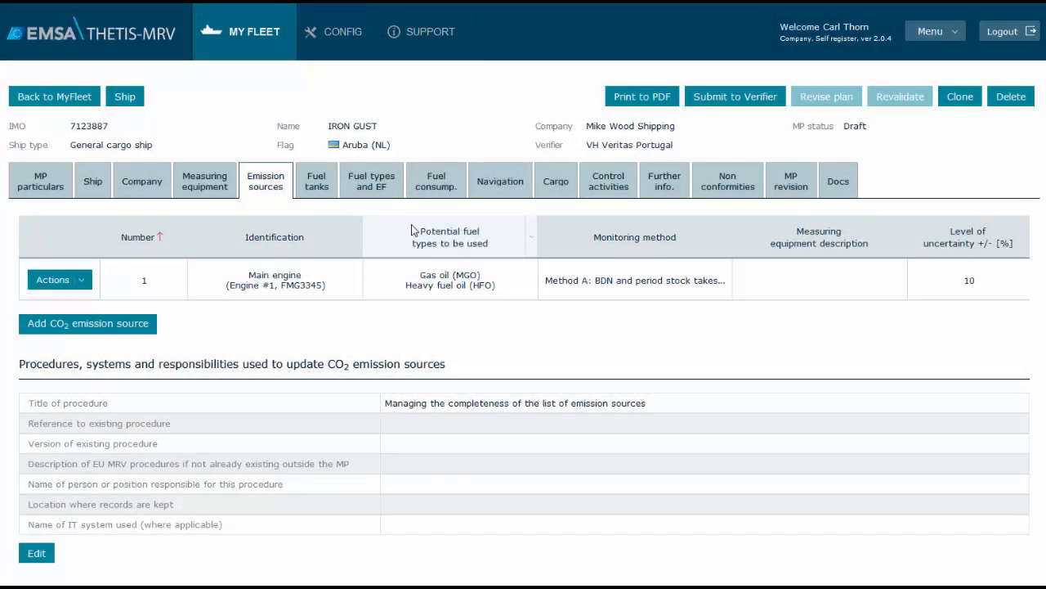
Start a new fuel type entry in the plan with origin Fossil fuel and type Heavy fuel oil (HFO)
click(385, 187)
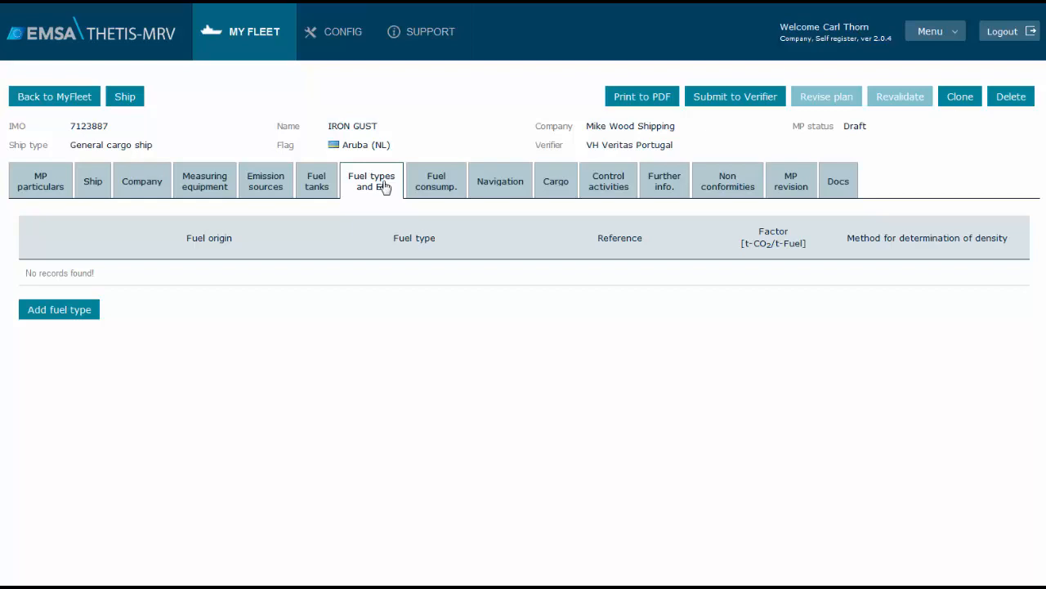
click(74, 314)
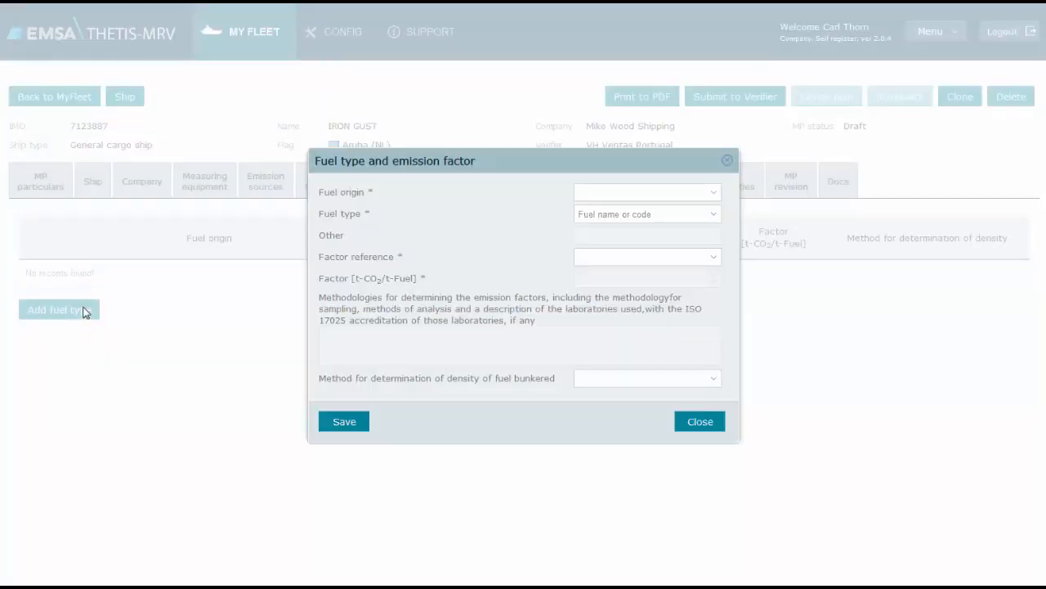
click(711, 196)
click(710, 213)
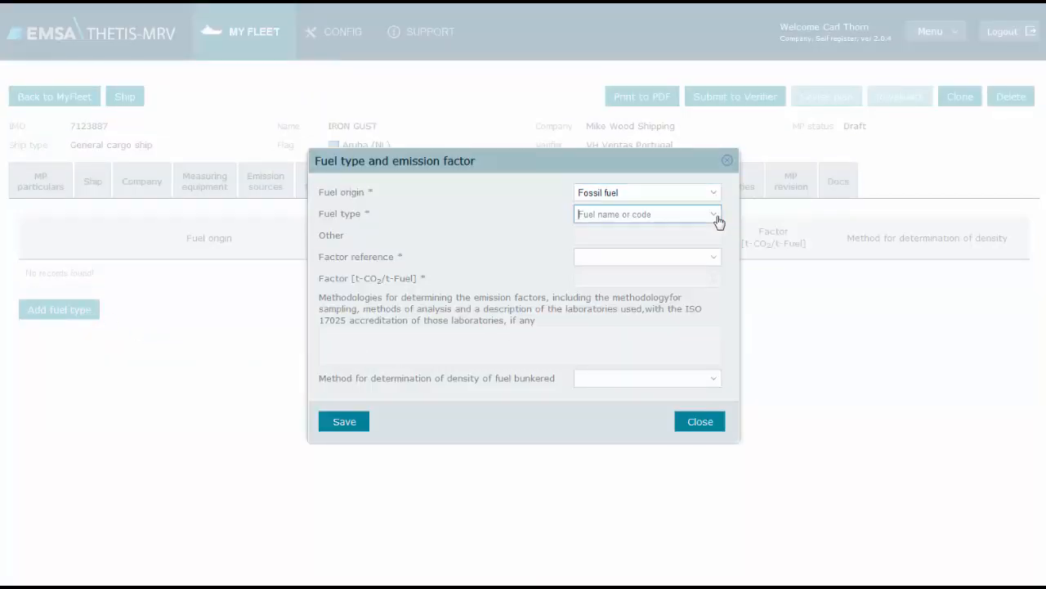
click(716, 216)
click(708, 284)
Set the HFO factor reference to Default (MEPC.245(66)) and the density determination method to Fuel supplier, and save the fuel type
click(714, 260)
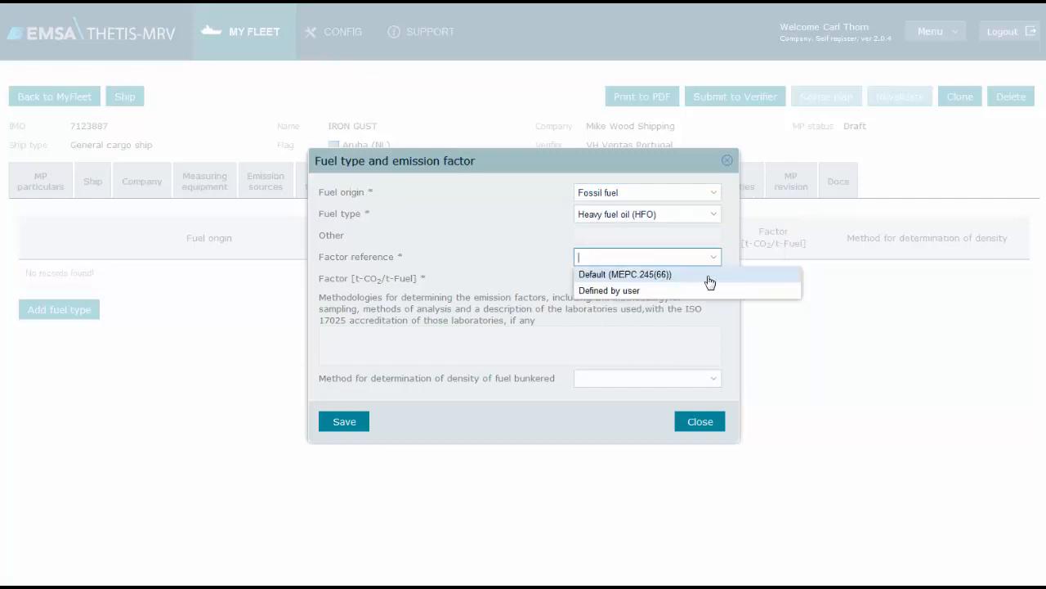
click(709, 280)
click(715, 380)
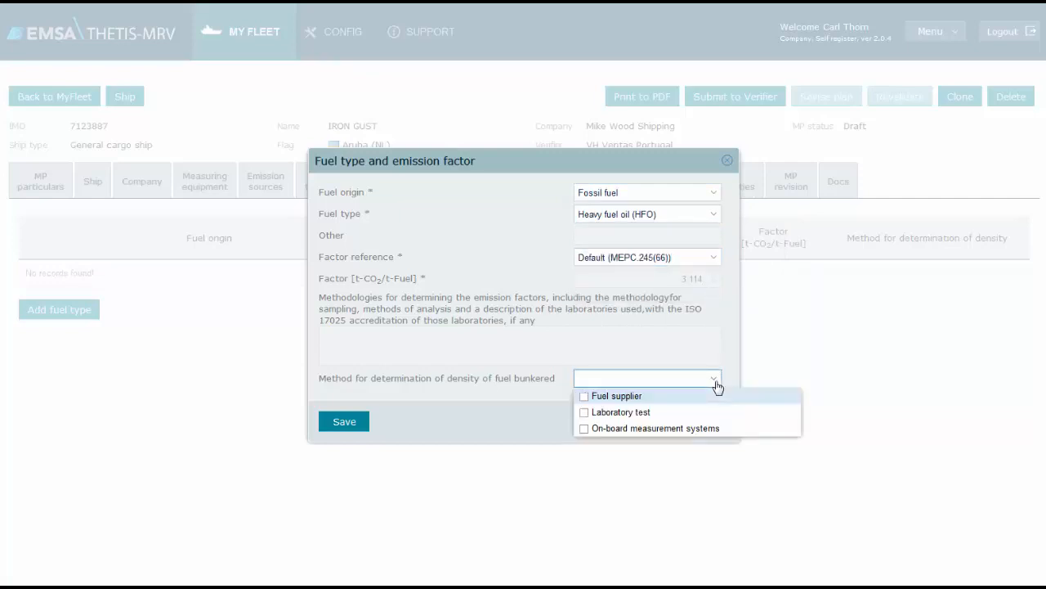
click(649, 399)
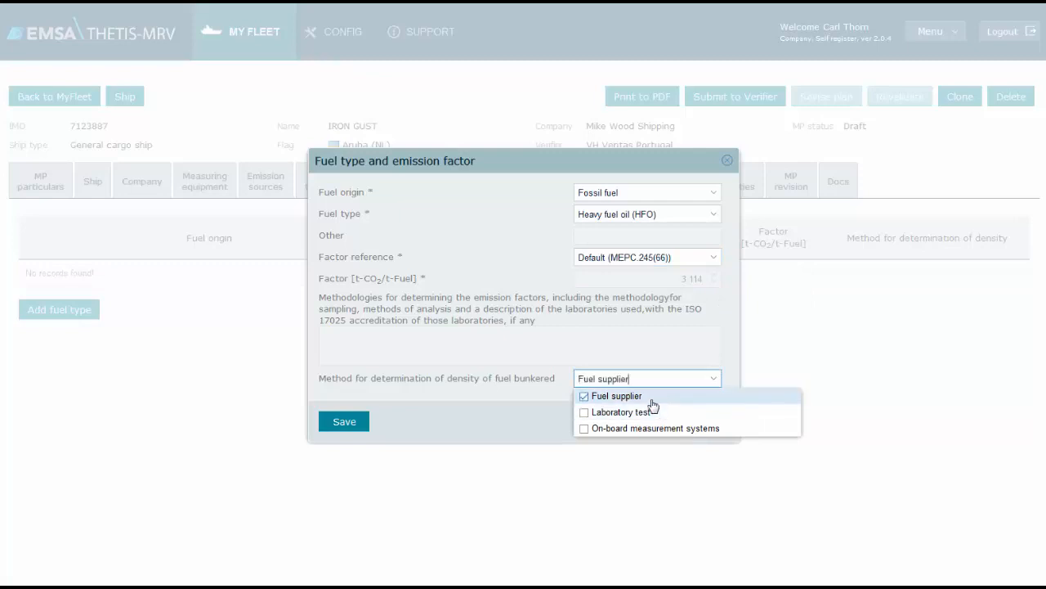
click(511, 416)
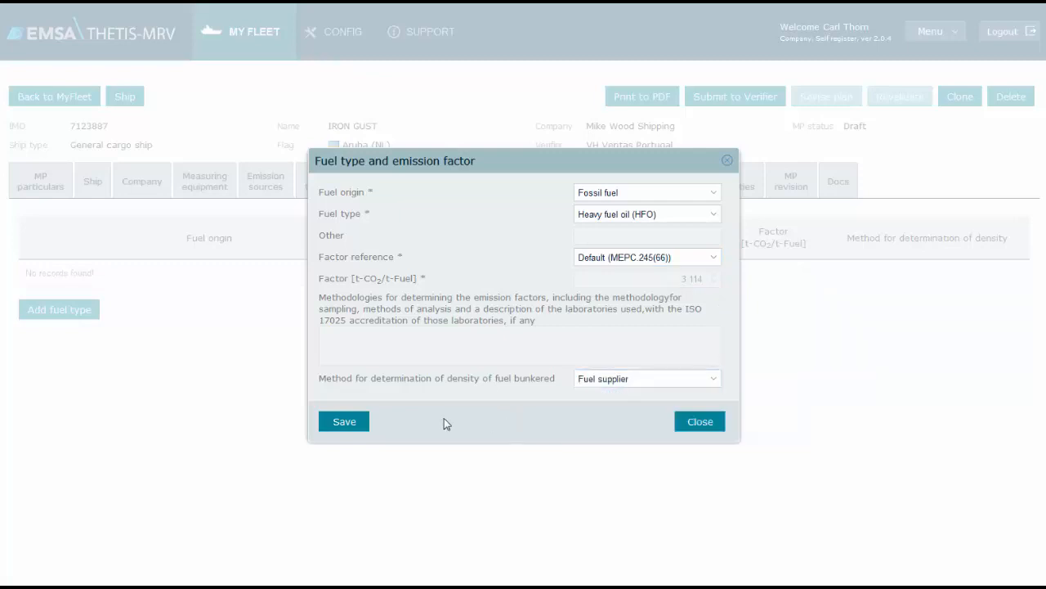
click(358, 424)
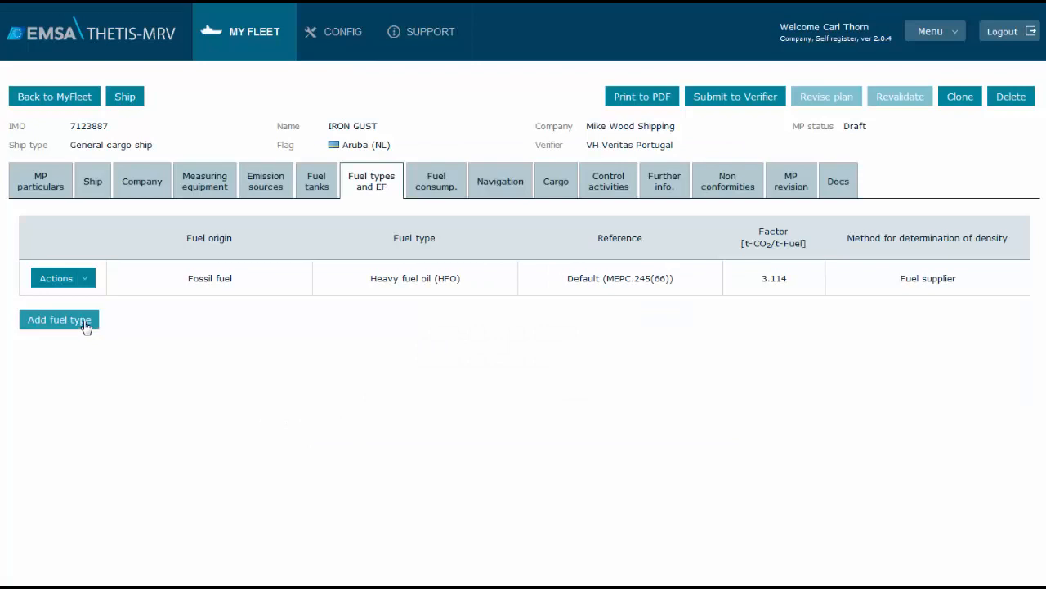
Start another fuel type entry with origin Fossil fuel and type Diesel oil (MDO)
click(86, 325)
click(711, 194)
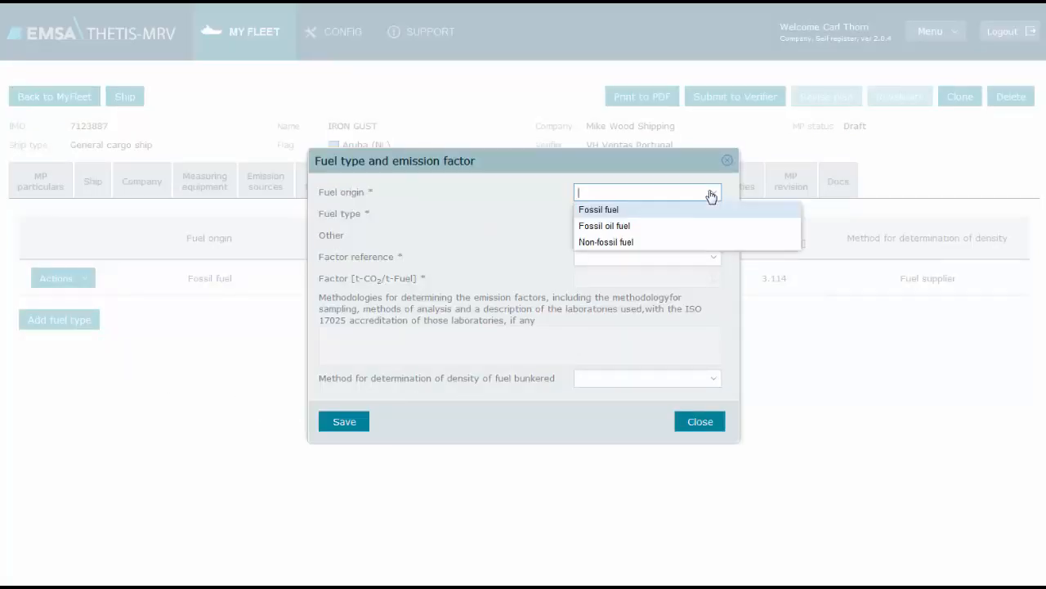
click(700, 211)
click(716, 216)
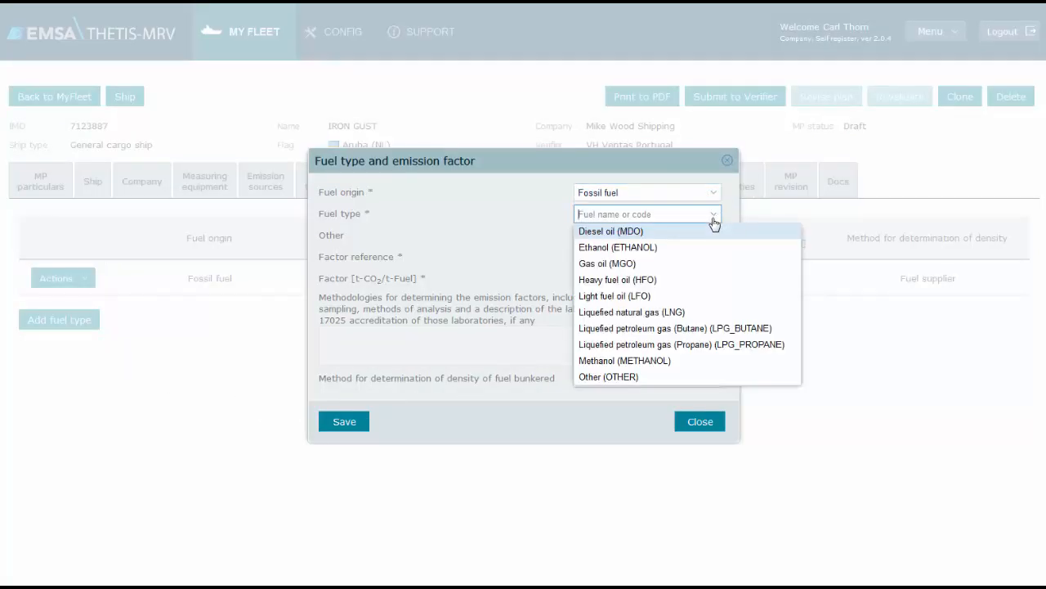
click(708, 233)
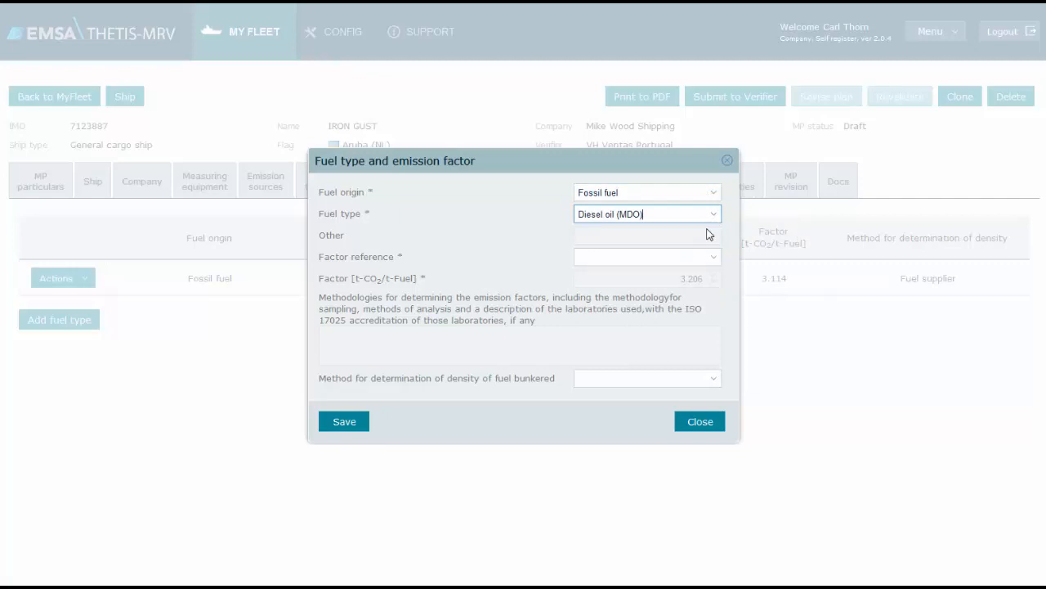
Make the diesel oil emission factor user-defined with value 3.215 and enter "Description of the methodologies" as its methodology text
click(713, 257)
click(673, 291)
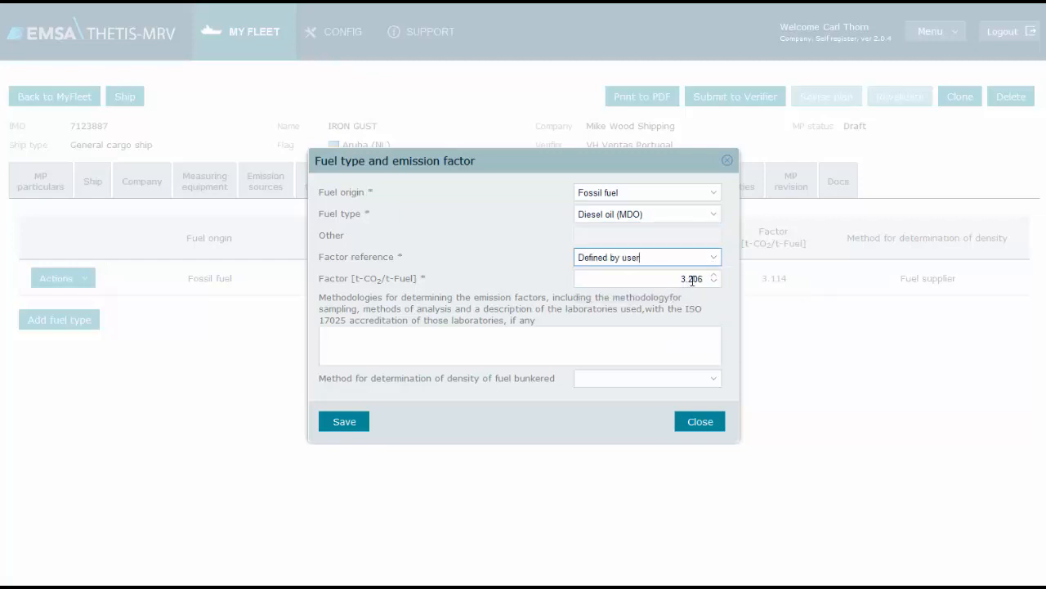
double_click(692, 280)
text(3.215)
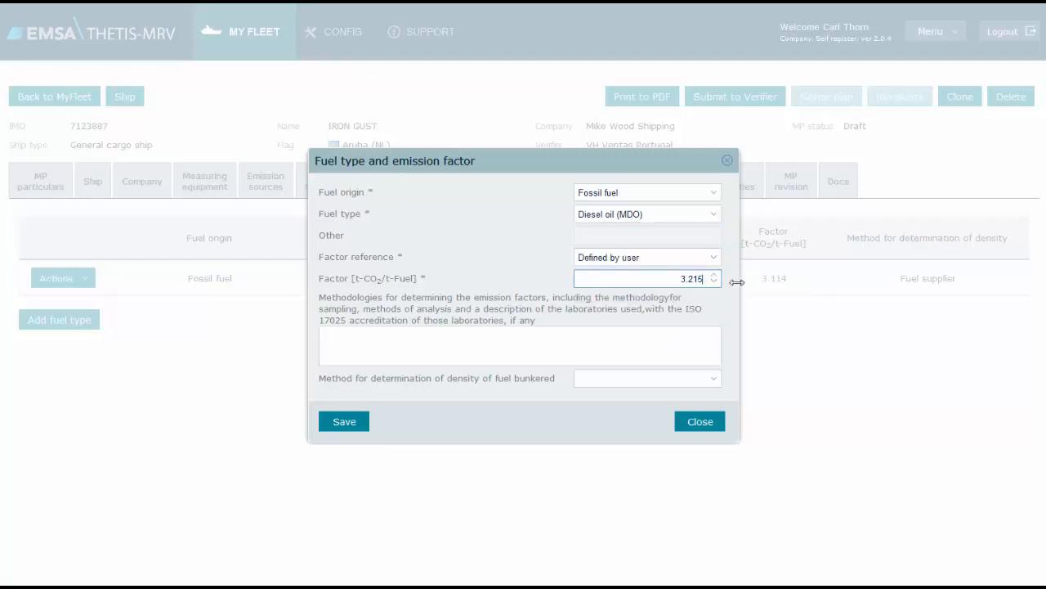
click(627, 336)
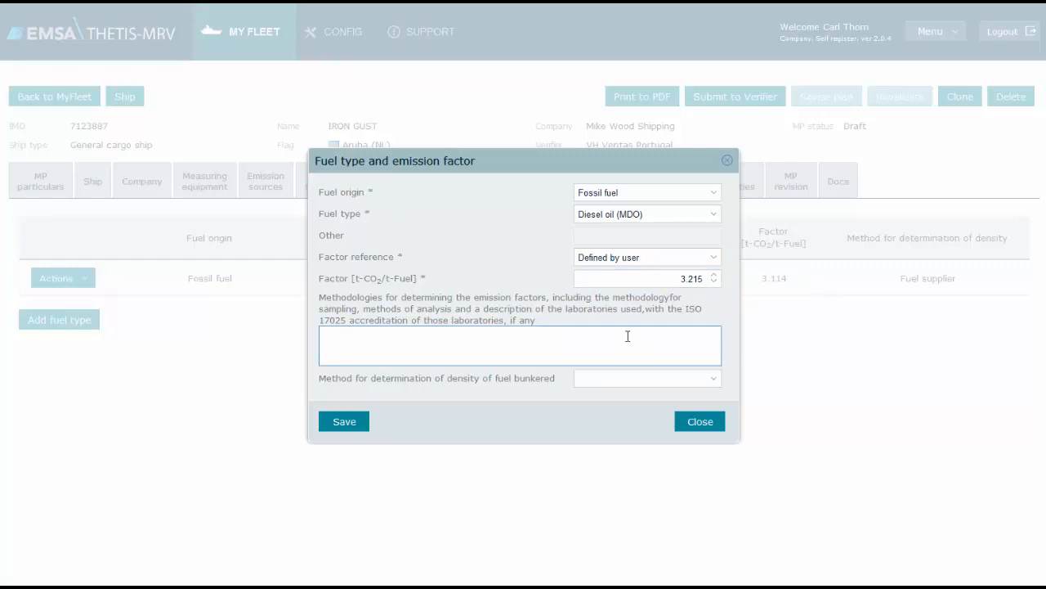
text(Description of the methodologies)
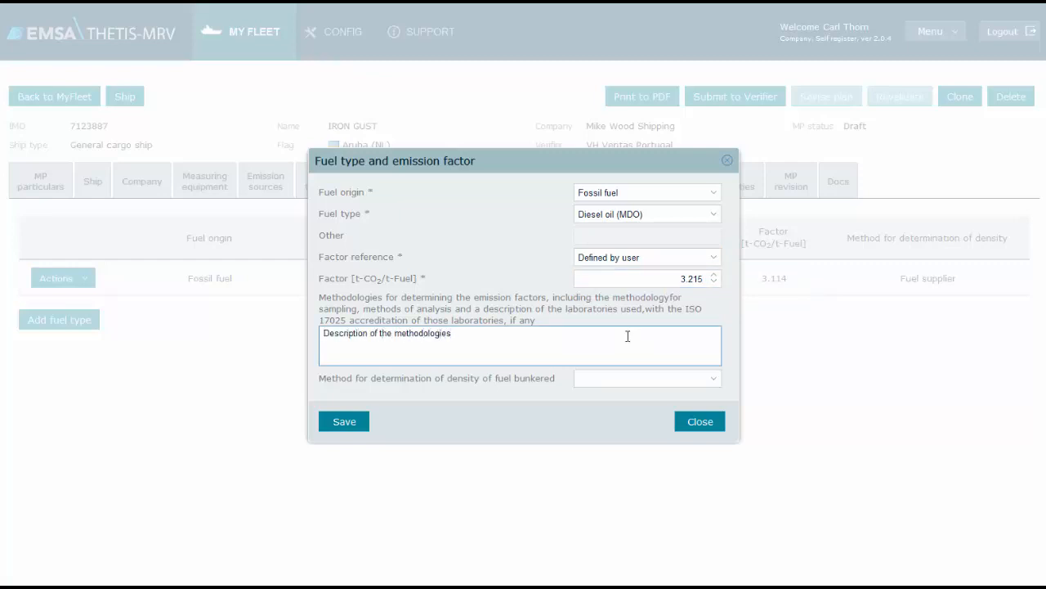
Set the diesel oil density determination method to Laboratory test and save the fuel type
click(710, 381)
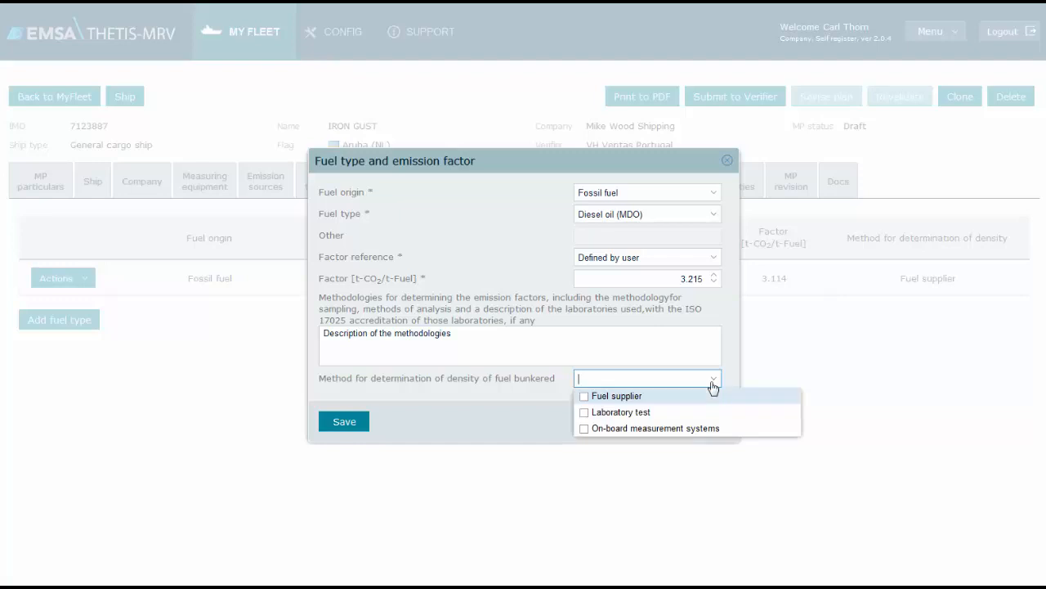
click(651, 412)
click(556, 423)
click(346, 423)
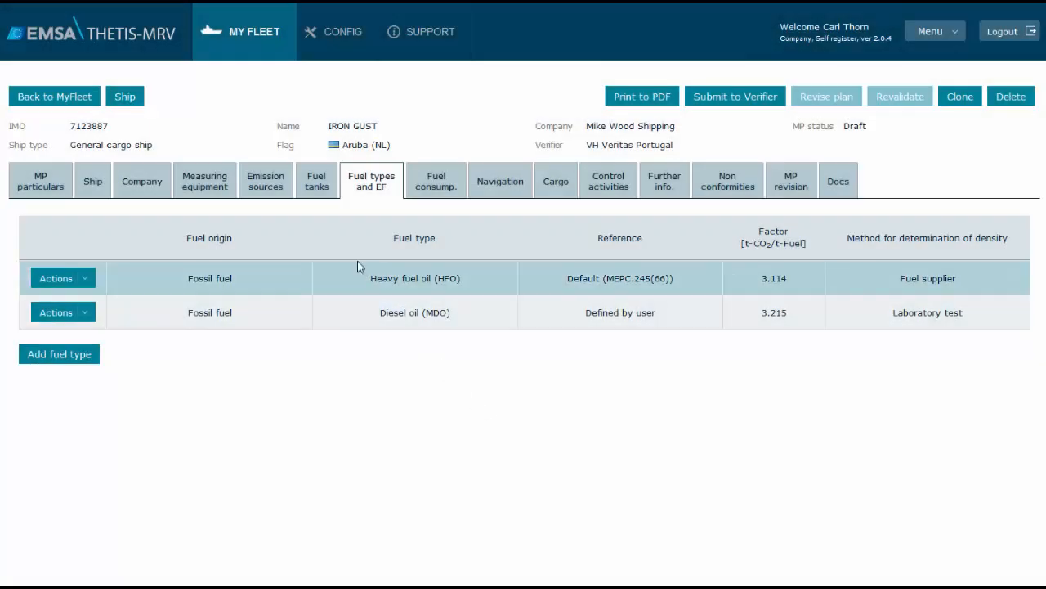
Review the editable procedure details for updating CO2 emission sources and close them without saving
click(273, 186)
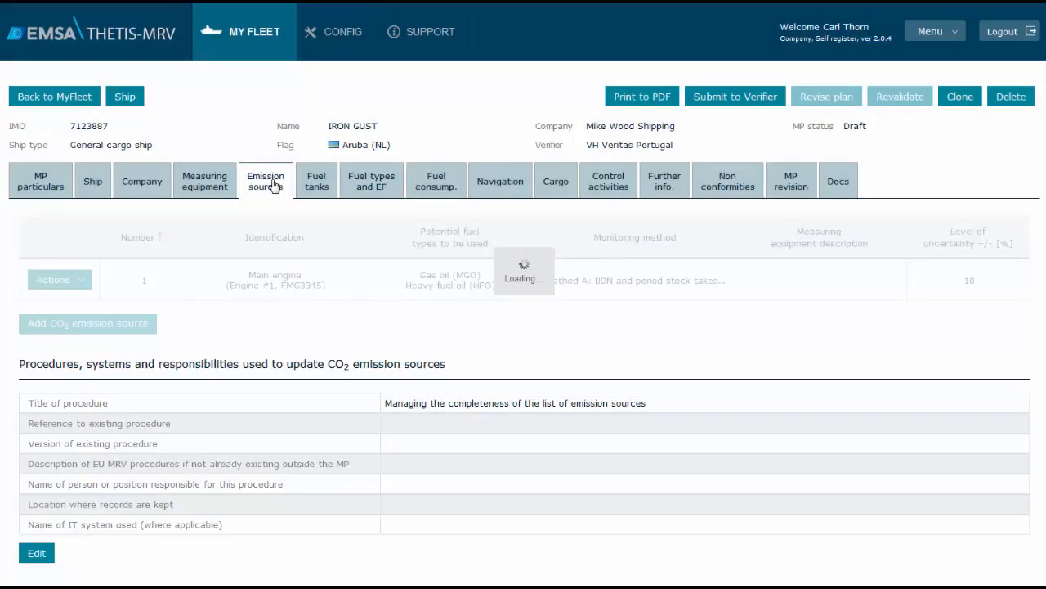
click(37, 554)
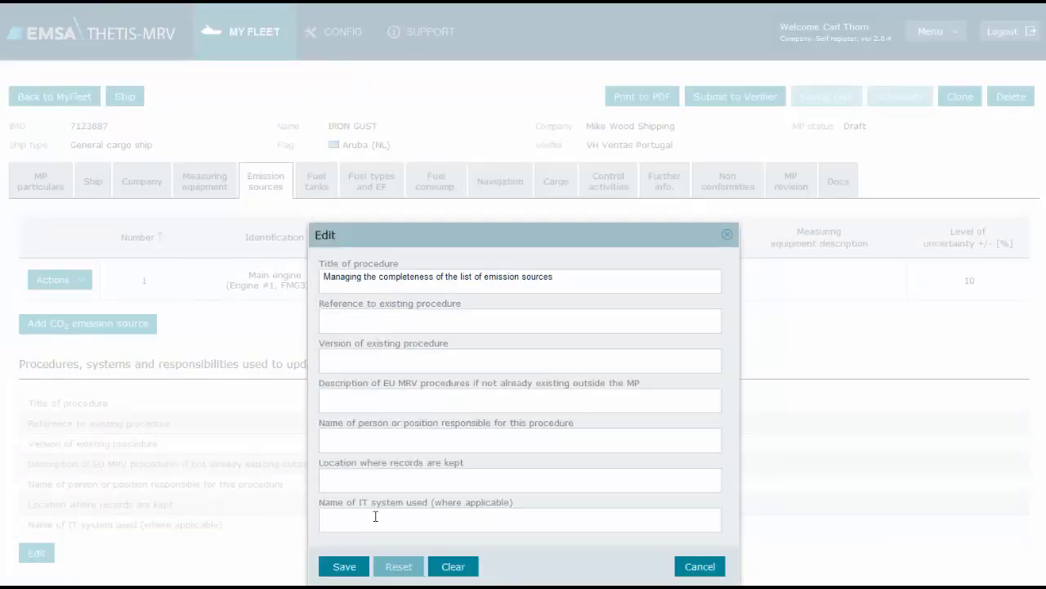
click(700, 568)
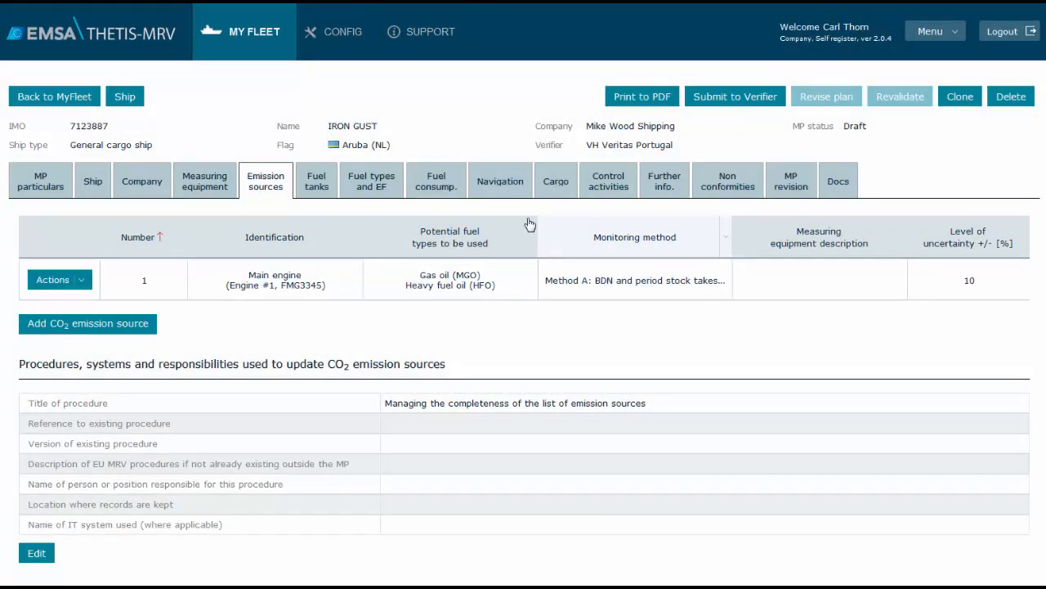
Review the plan's navigation exemptions, emission sources and the procedures for determining fuel bunkered and fuel in tanks
click(508, 189)
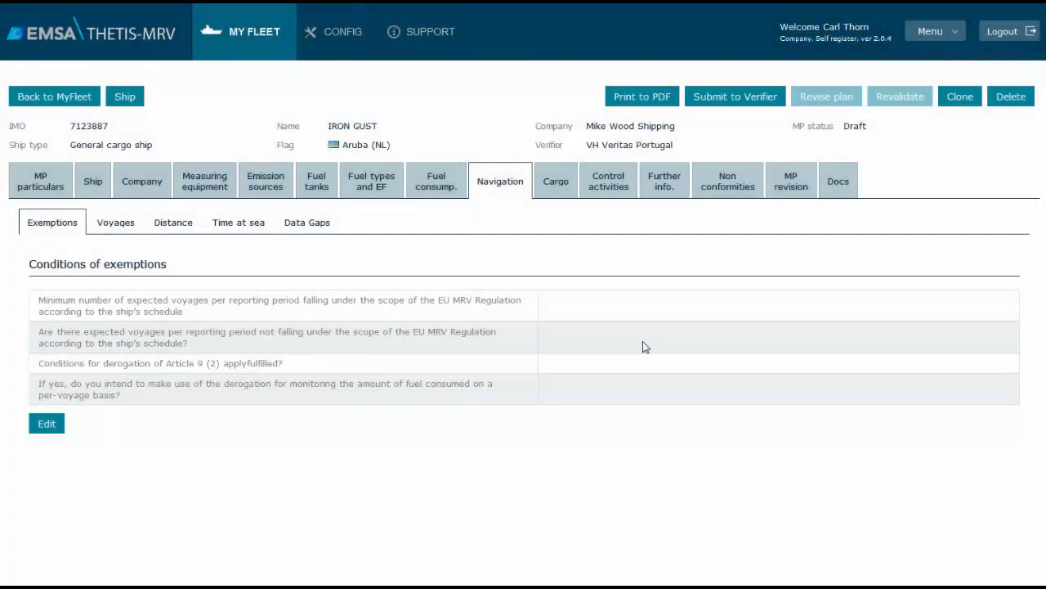
click(282, 186)
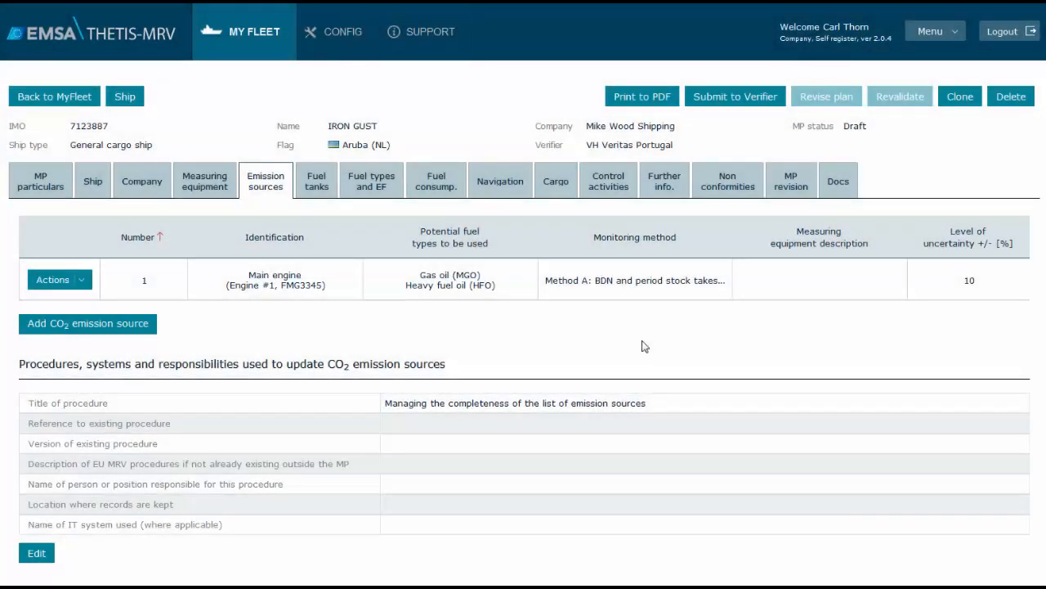
click(451, 186)
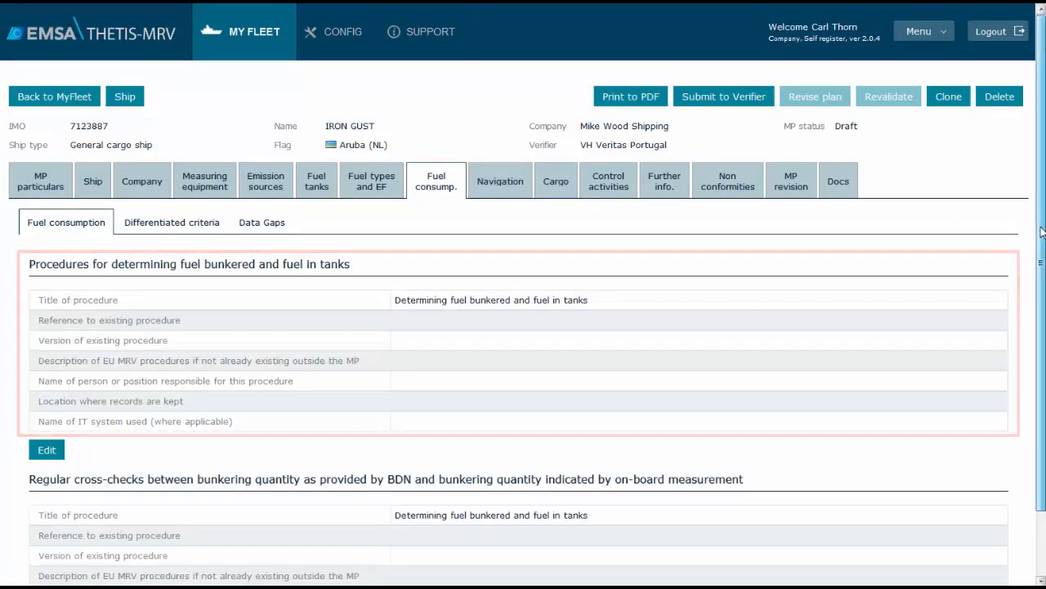
drag(1041, 229, 1042, 320)
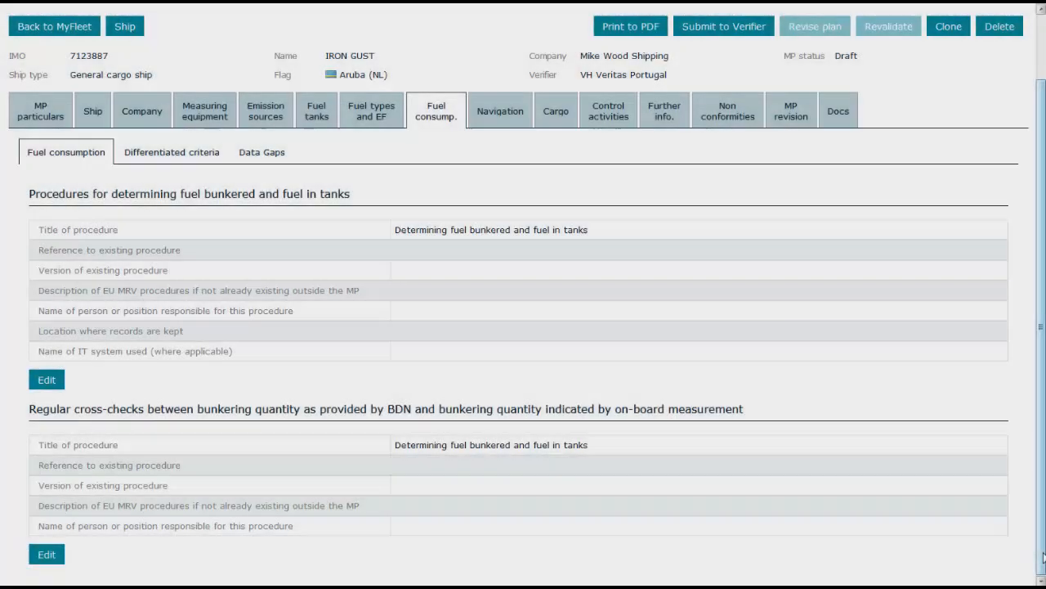
scroll(523, 294, up, 1)
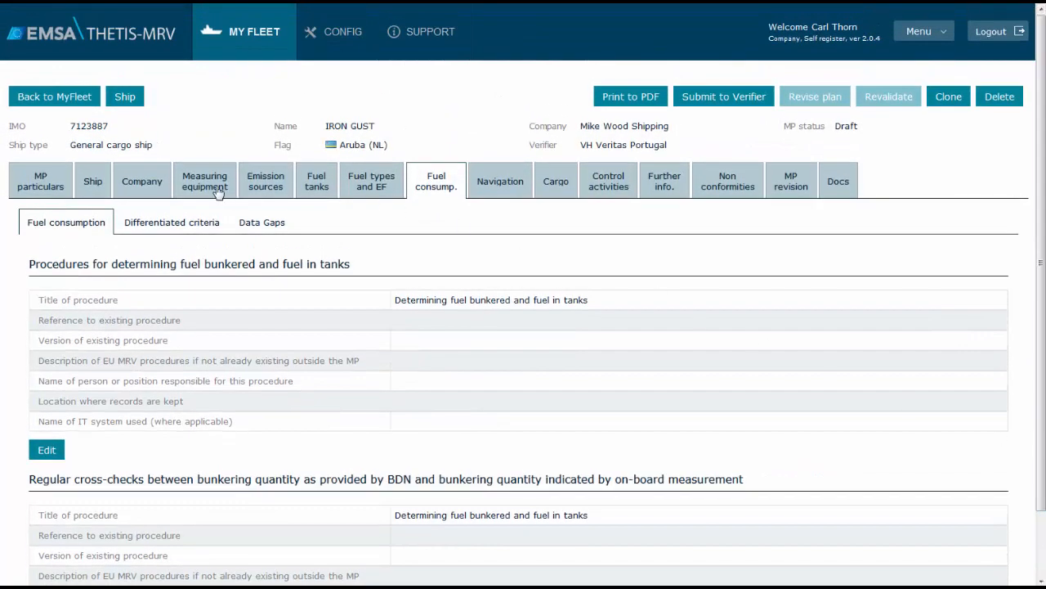
Add measuring equipment named "Soundign Tape" applied to Tanks with technical description "28m length" and save it
click(214, 186)
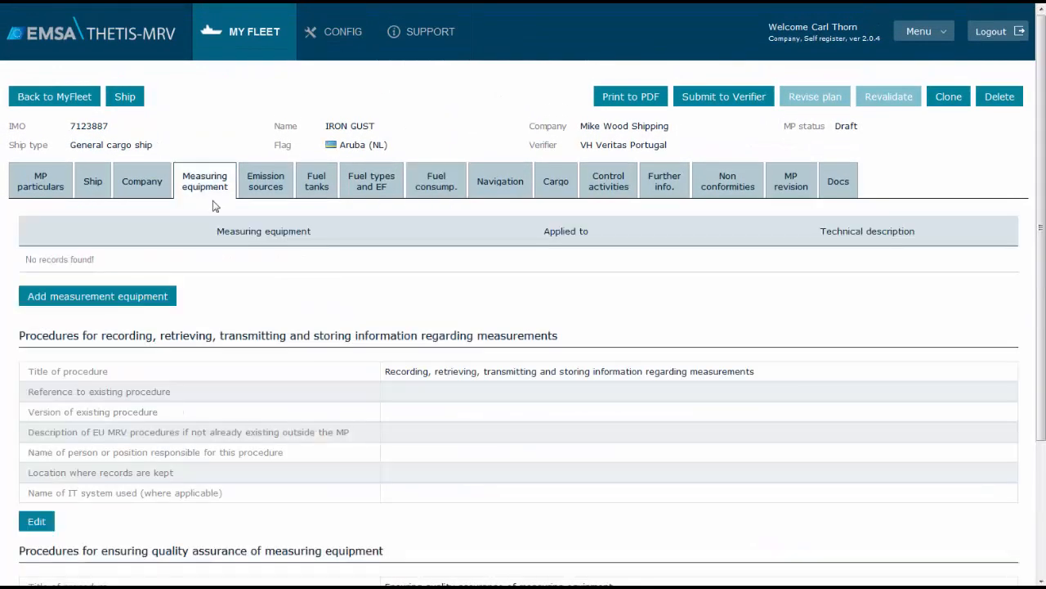
click(159, 299)
click(459, 244)
text(Sounding Tape)
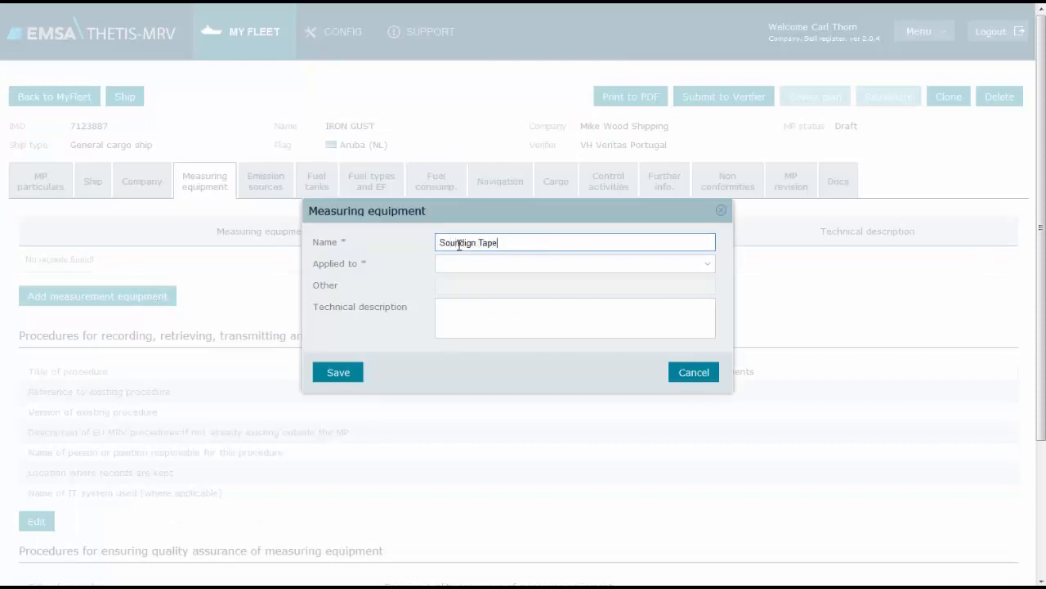
click(705, 264)
click(445, 345)
click(446, 305)
text(28m length)
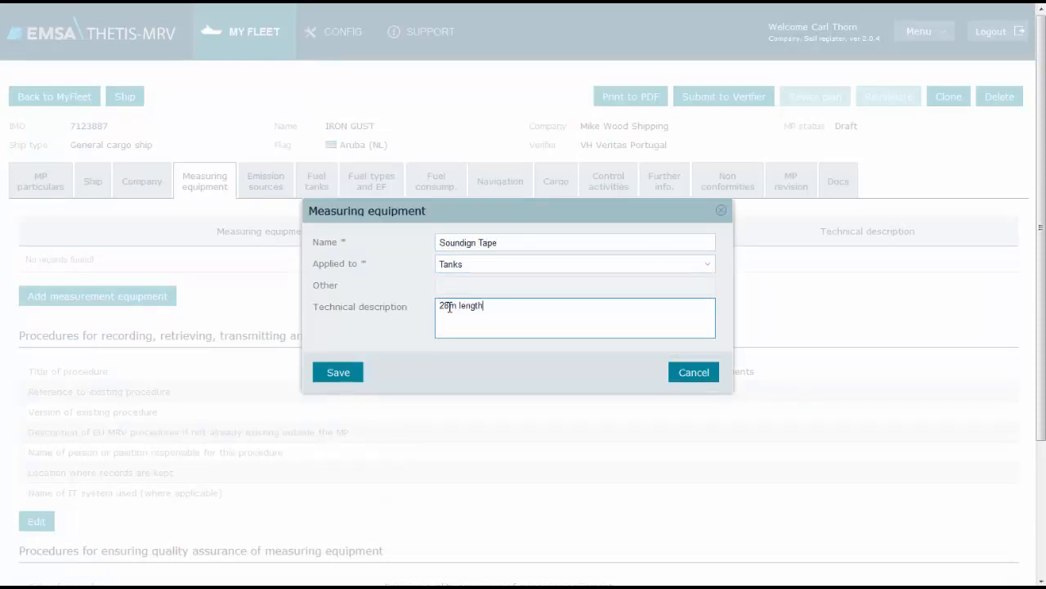
click(344, 373)
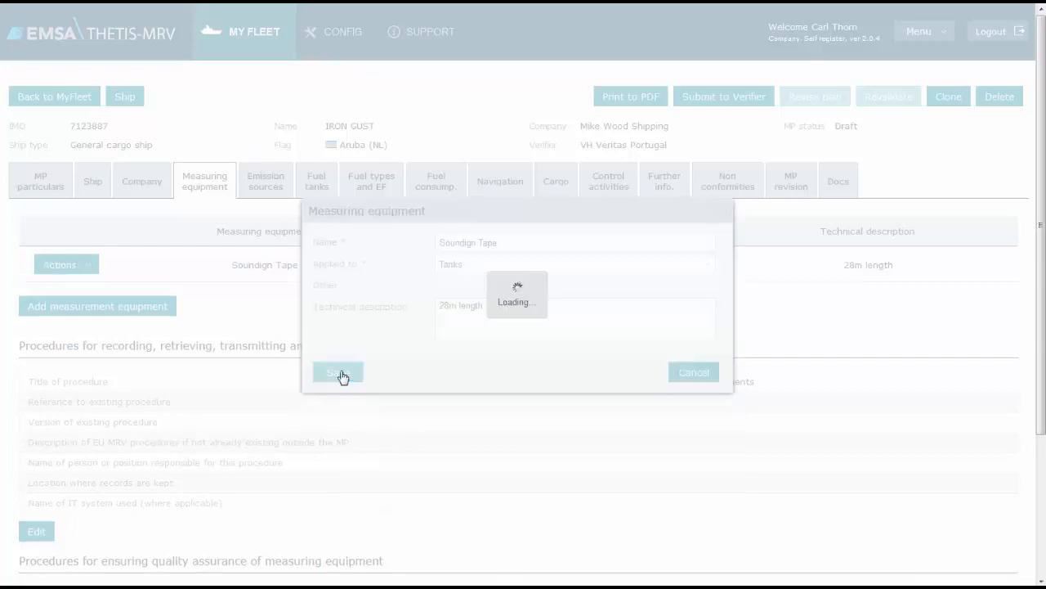
Add a second measuring equipment entry named "Level Gauge" applied to Tanks and save it
click(163, 308)
click(466, 240)
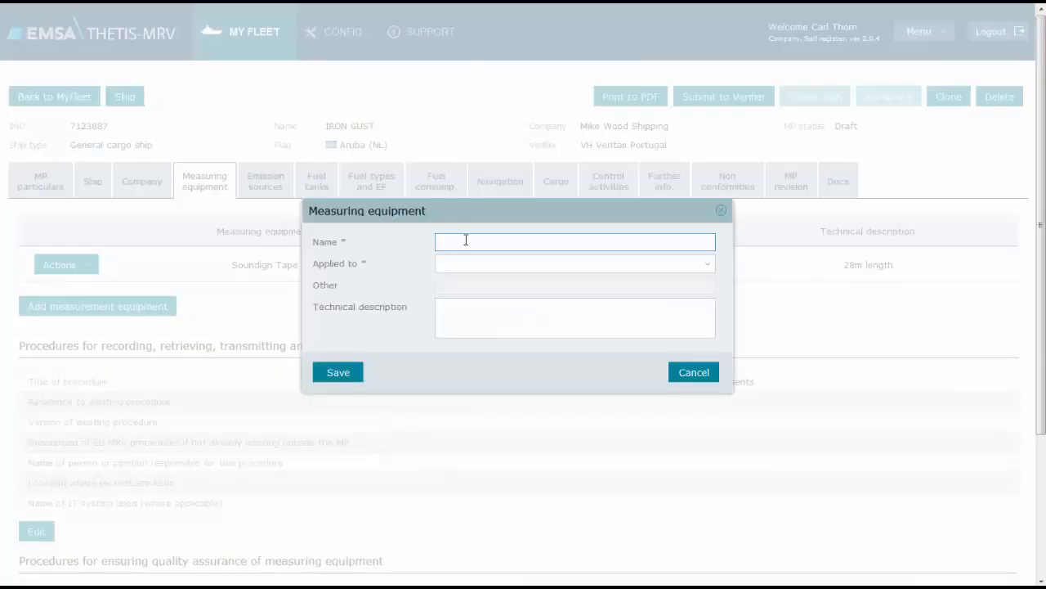
click(707, 264)
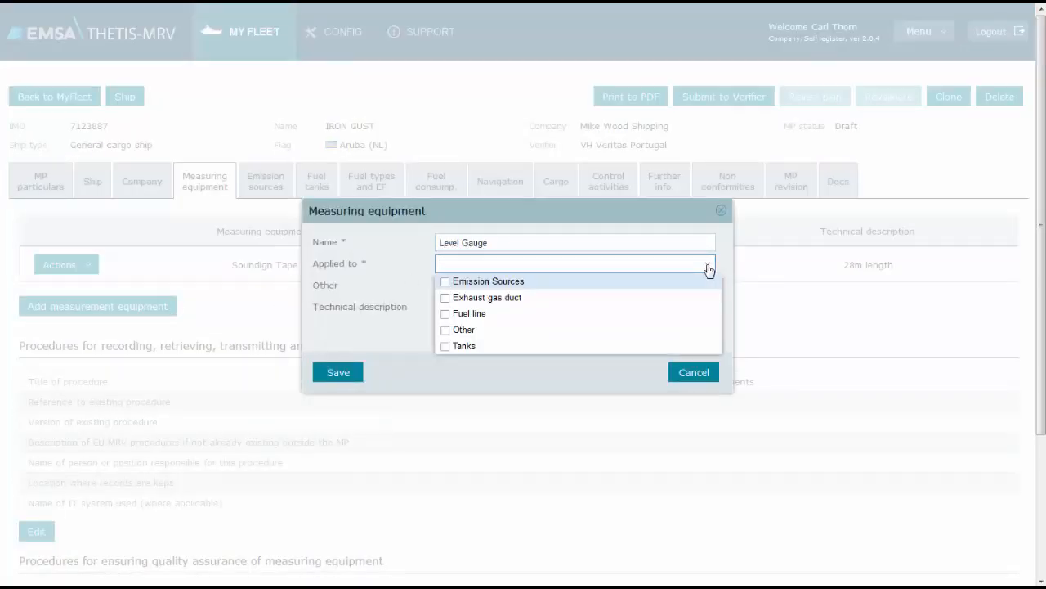
click(629, 347)
click(347, 378)
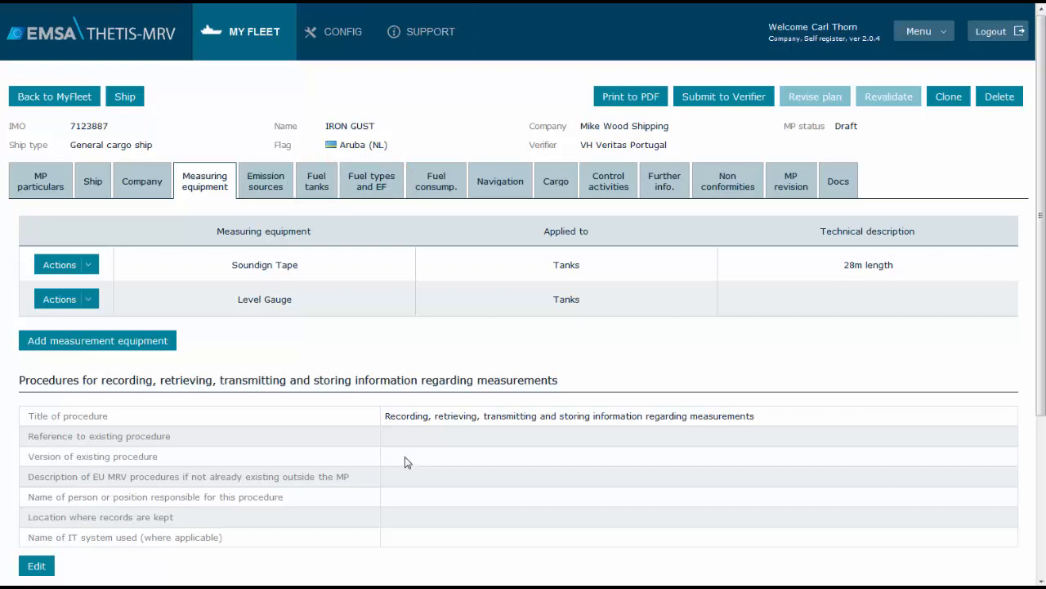
Start a new fuel tank entry identified as "SBS Tank #1" with Heavy fuel oil (HFO) as its possible fuel type
click(331, 189)
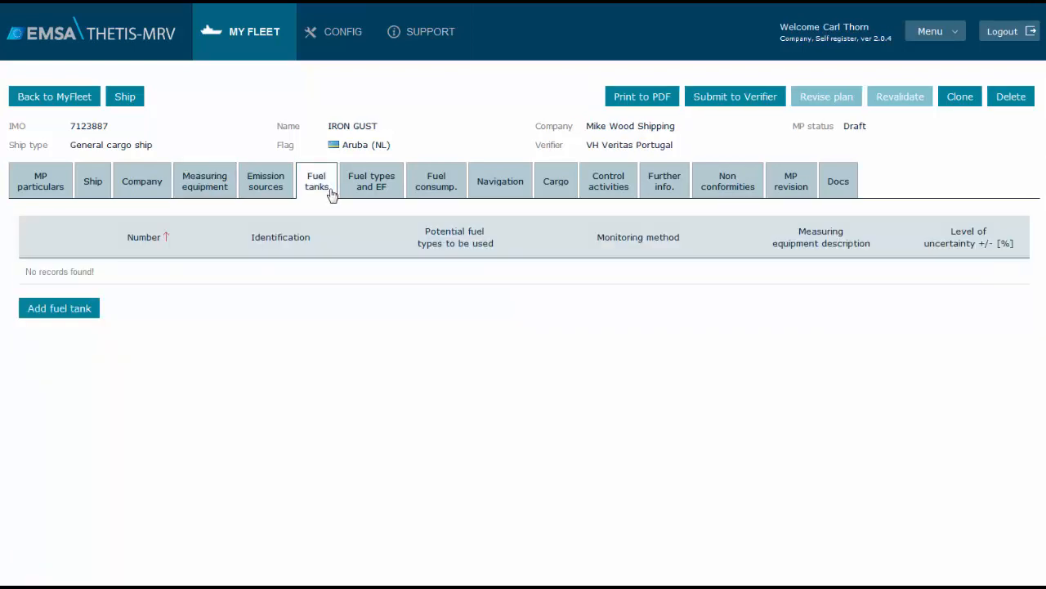
click(82, 309)
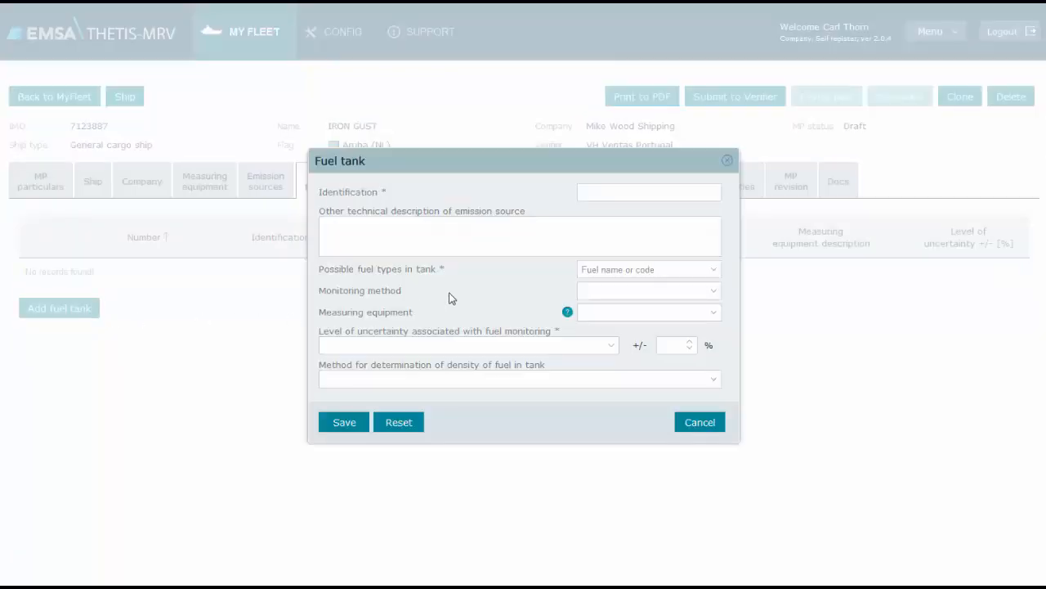
click(631, 190)
click(713, 270)
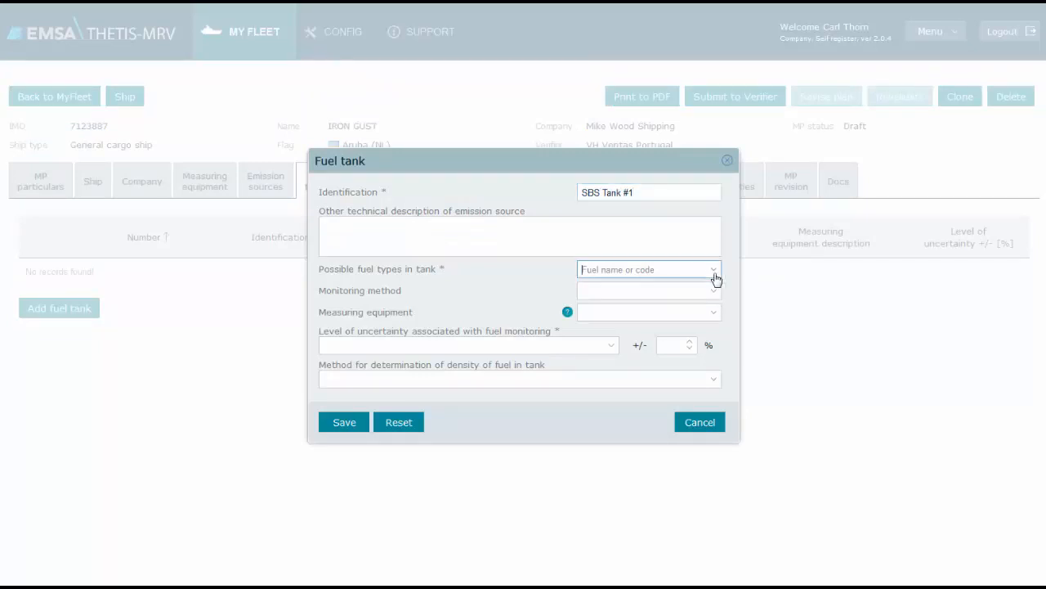
click(659, 335)
click(727, 264)
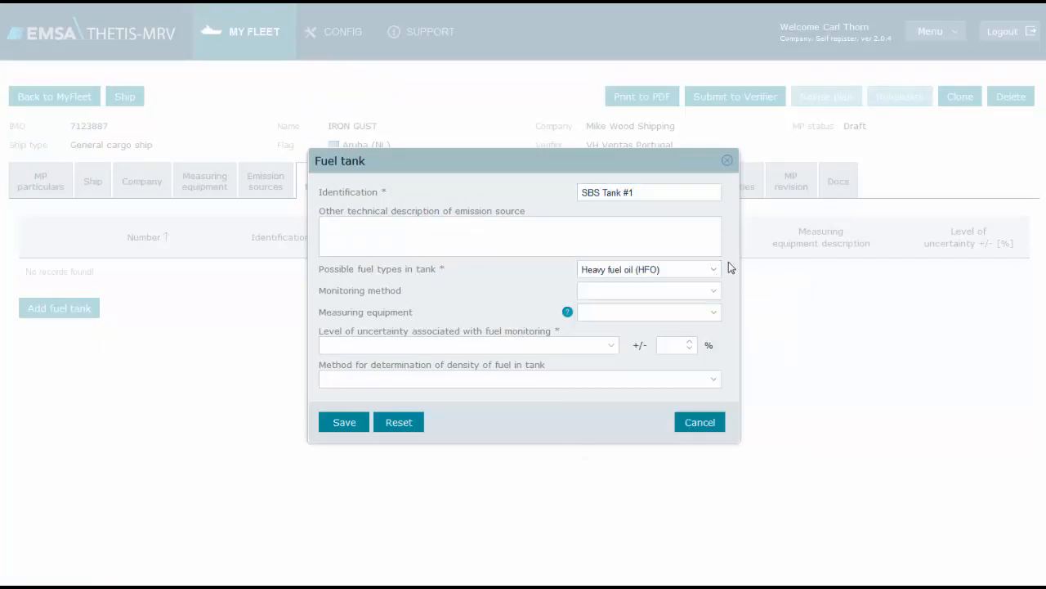
Assign monitoring methods A and B to the fuel tank, with Soundign Tape and Level Gauge as measuring equipment
click(713, 294)
click(587, 309)
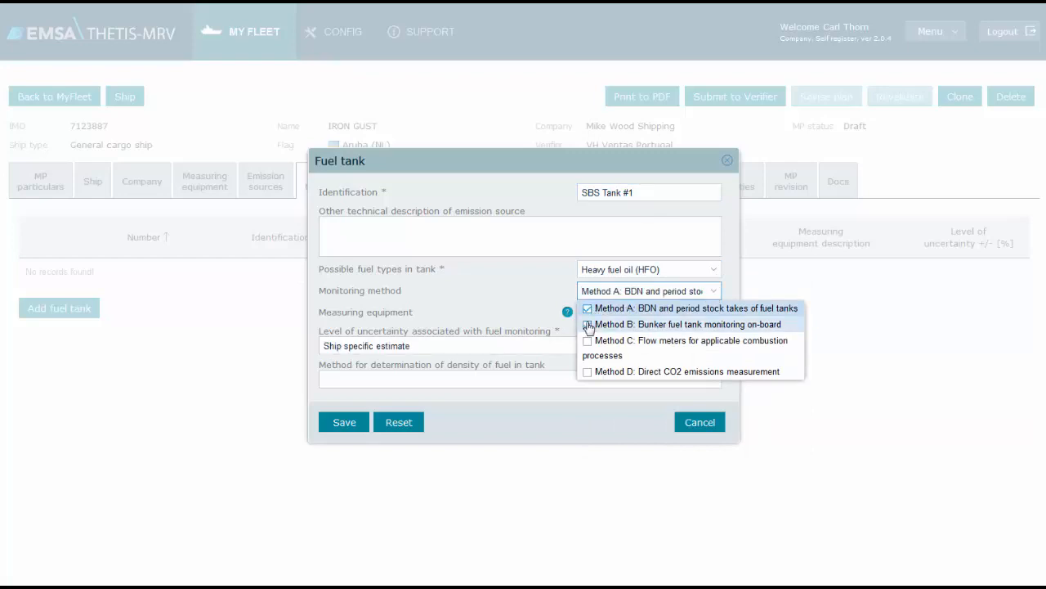
click(612, 313)
click(715, 315)
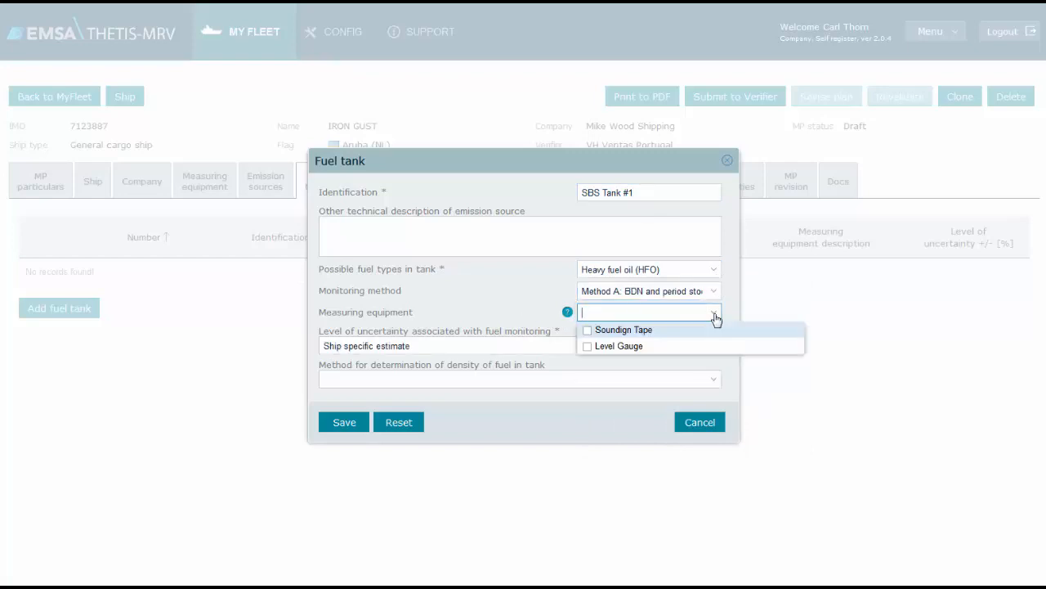
click(587, 331)
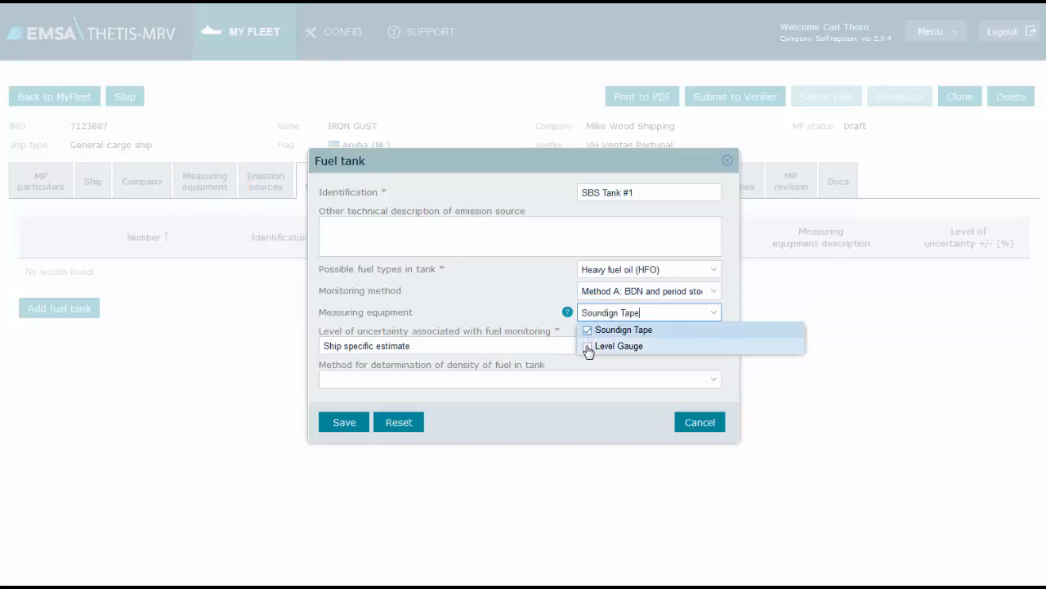
click(588, 347)
click(533, 311)
Set the tank's uncertainty level to 10 % and density determination method to Measurement systems, and save the fuel tank
click(669, 344)
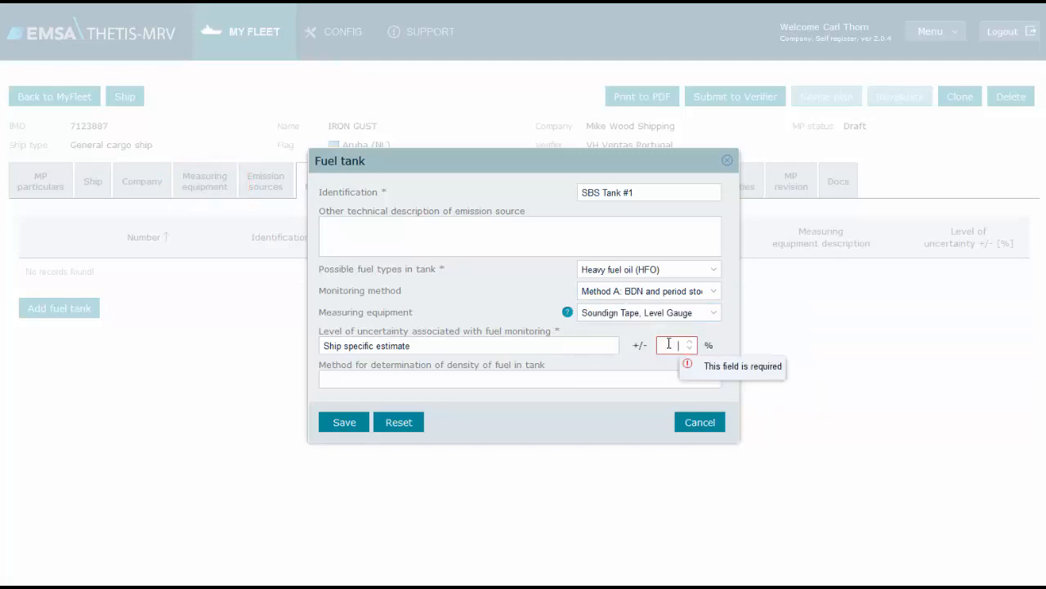
text(10)
click(713, 381)
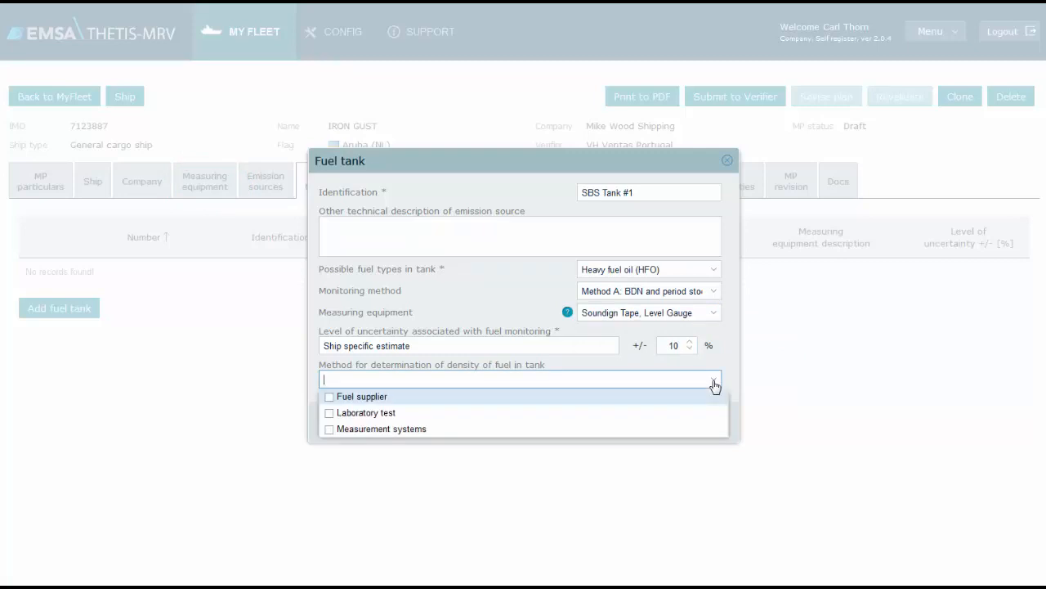
click(675, 431)
click(642, 367)
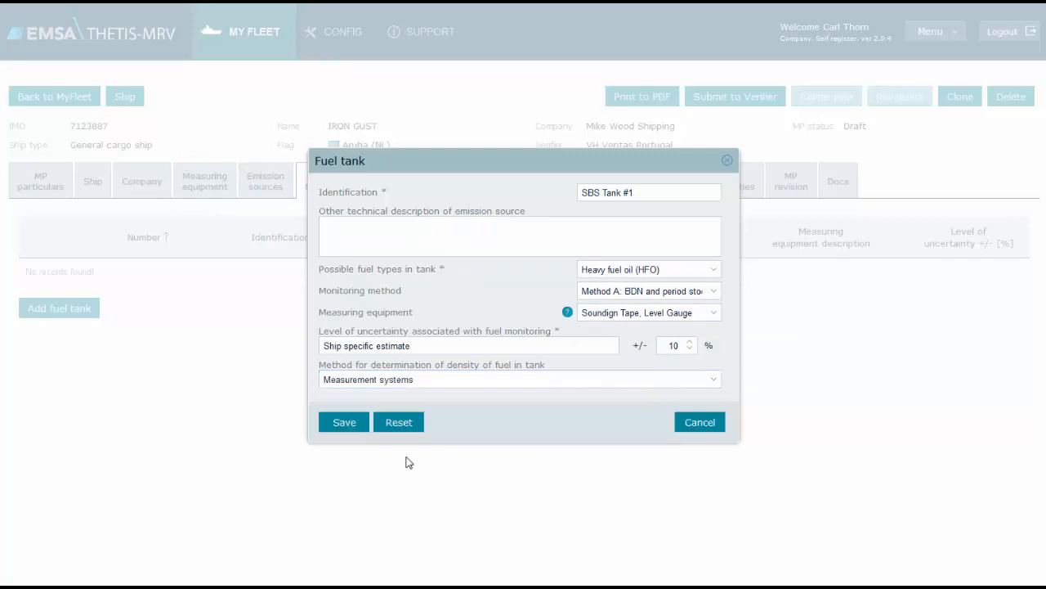
click(344, 429)
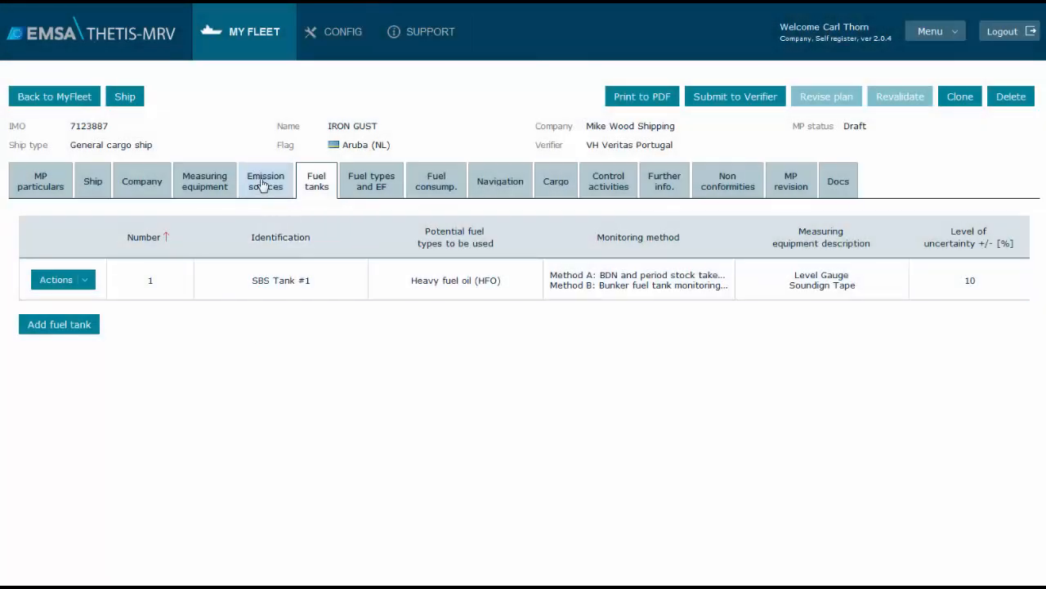
Review the emission sources and the procedures for recording measurements and ensuring quality assurance of measuring equipment
click(263, 186)
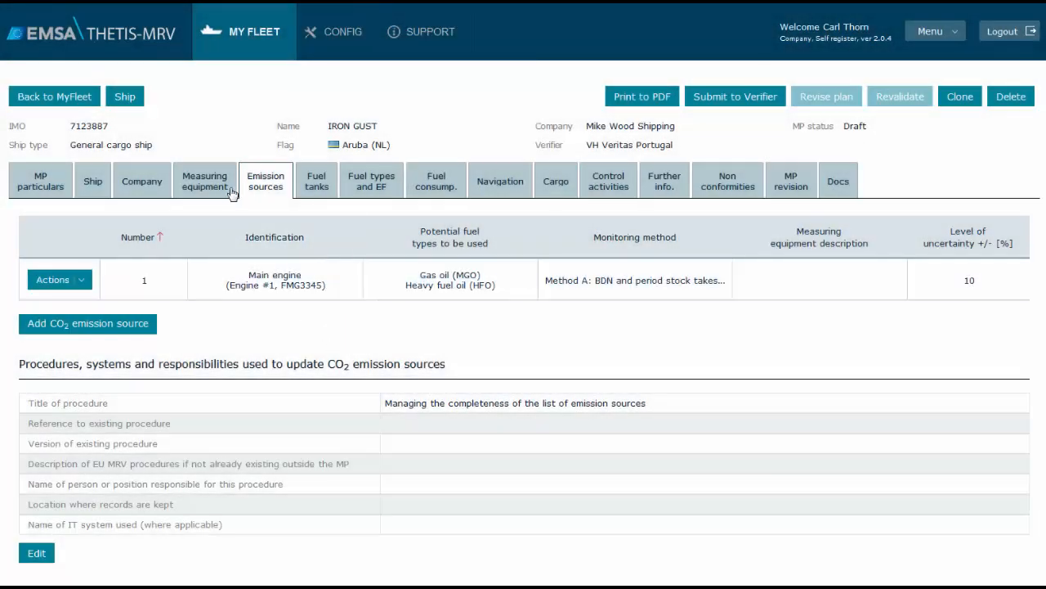
click(233, 193)
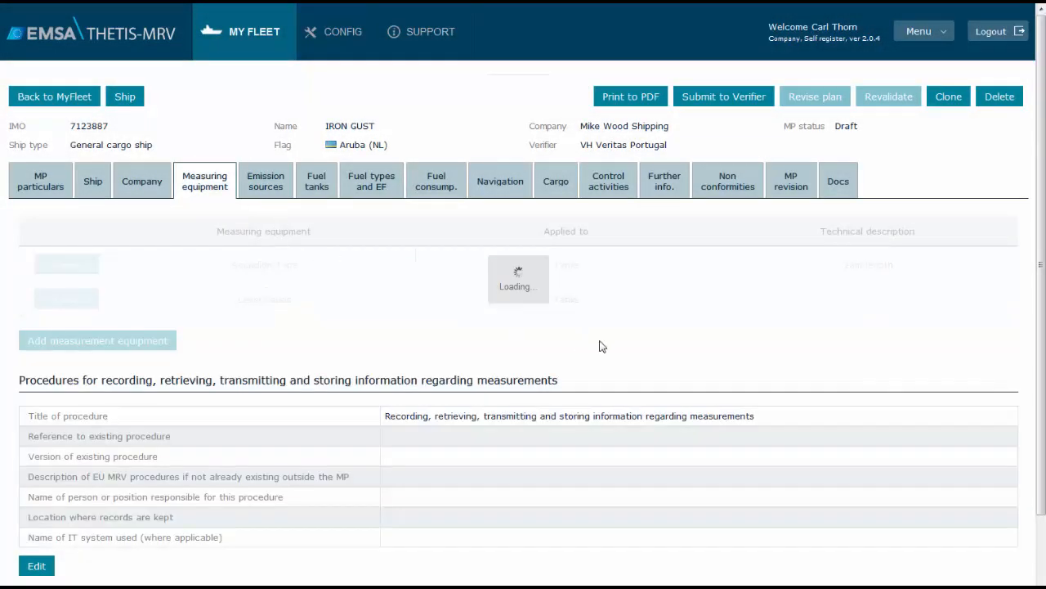
scroll(599, 347, down, 3)
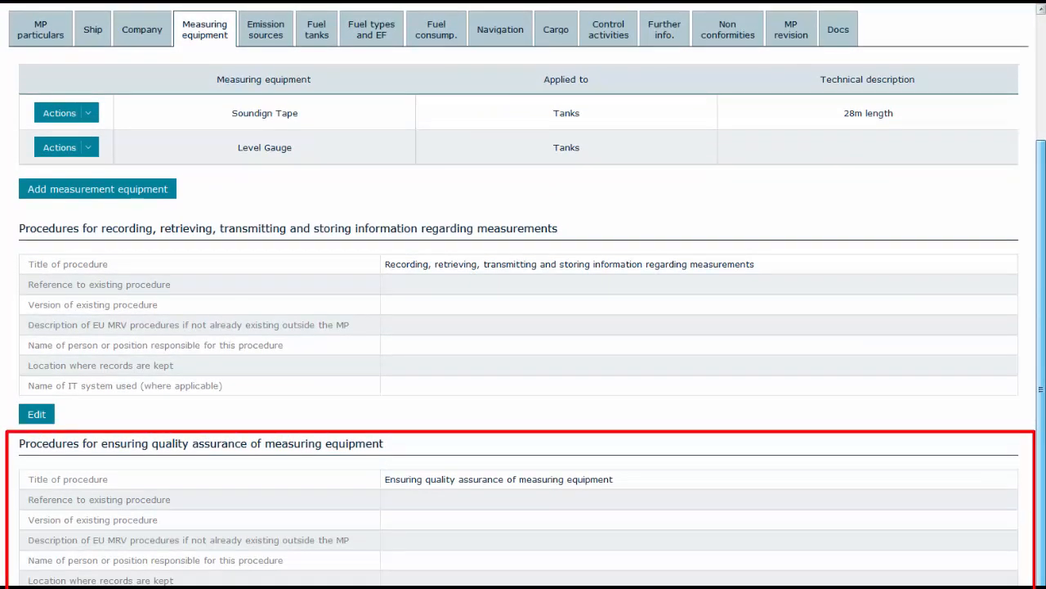
scroll(523, 295, up, 2)
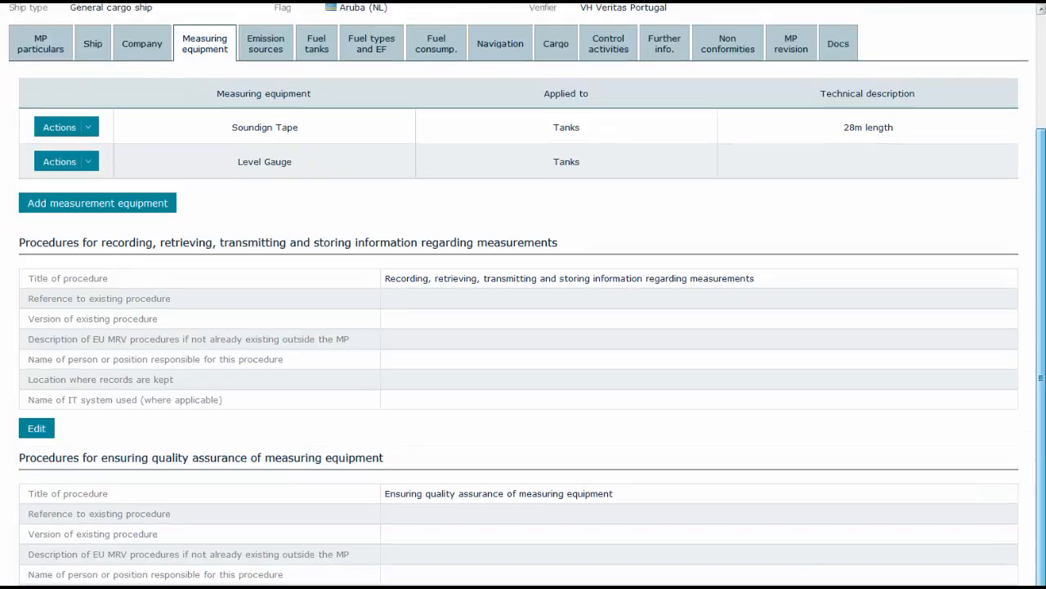
scroll(523, 294, up, 2)
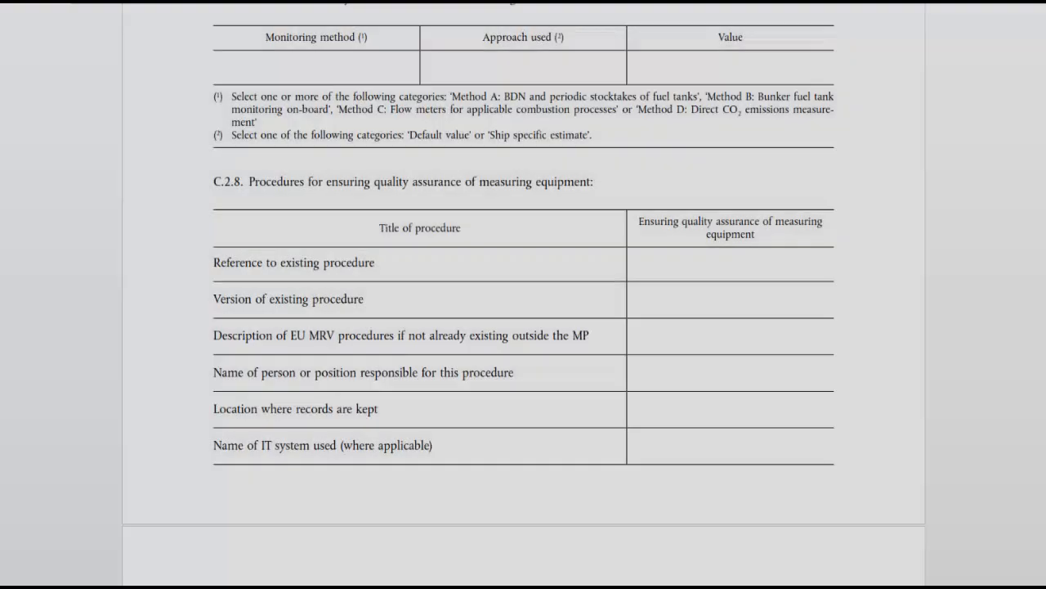
Read through the regulation template's procedure tables for voluntary monitoring and the amount of cargo carried
scroll(523, 294, down, 9)
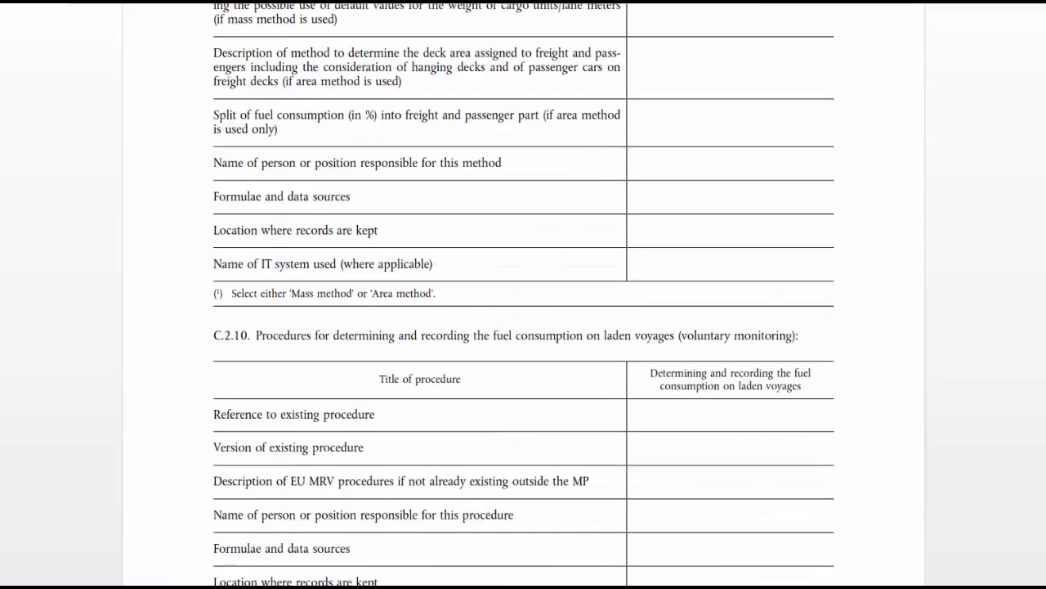
scroll(523, 294, down, 20)
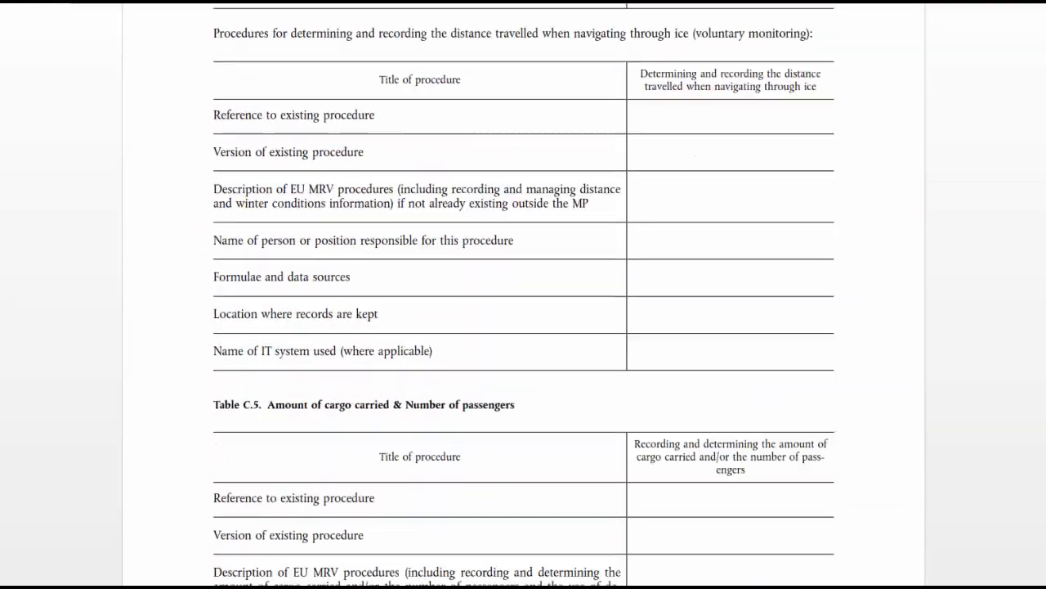
scroll(523, 294, down, 20)
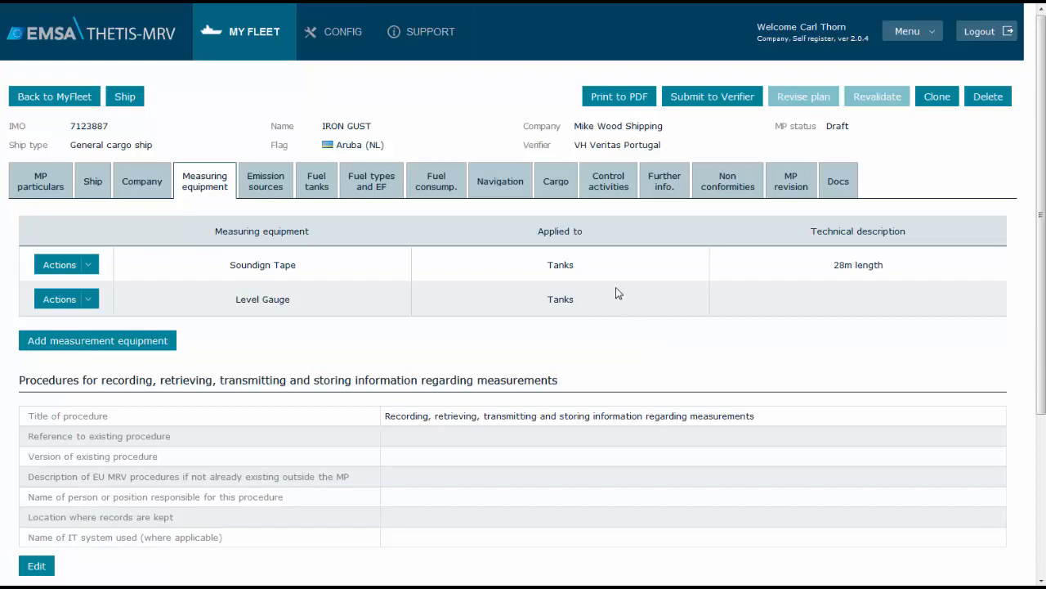
Review the methods for treating data gaps regarding distance travelled, time spent at sea and cargo carried
click(515, 185)
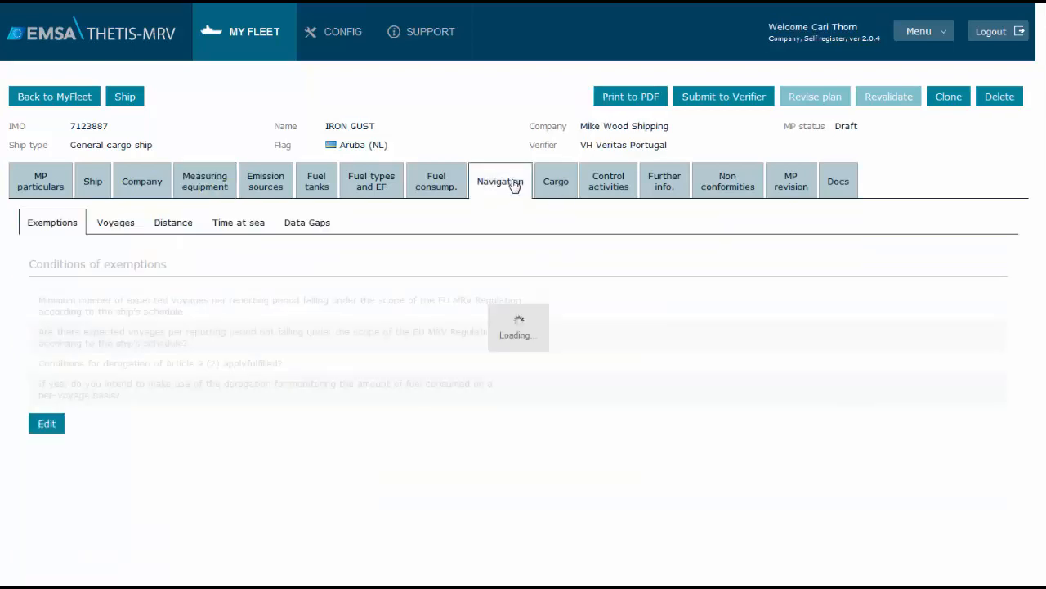
click(316, 232)
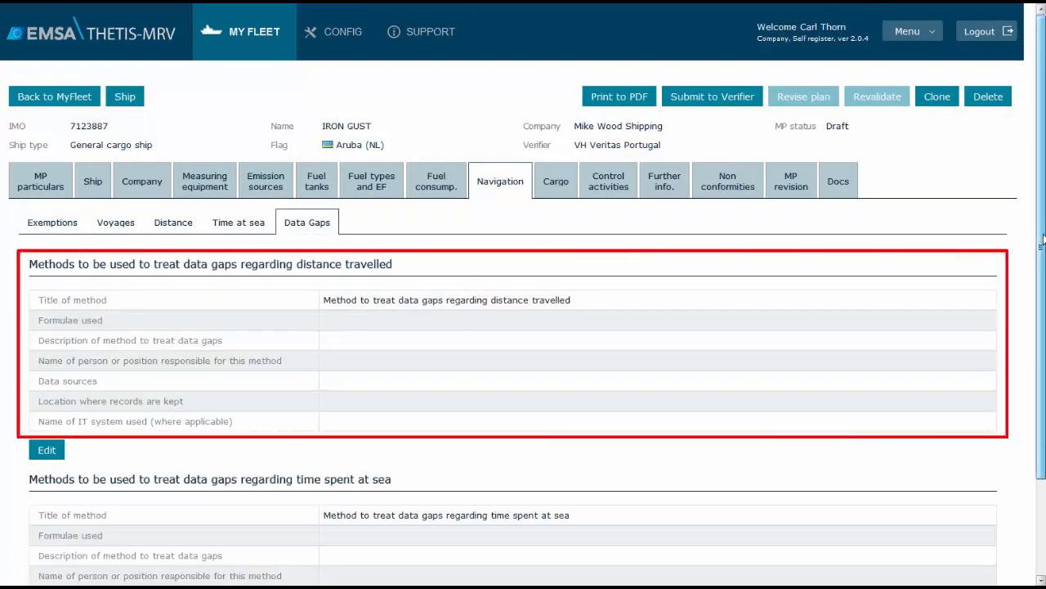
scroll(1043, 239, down, 2)
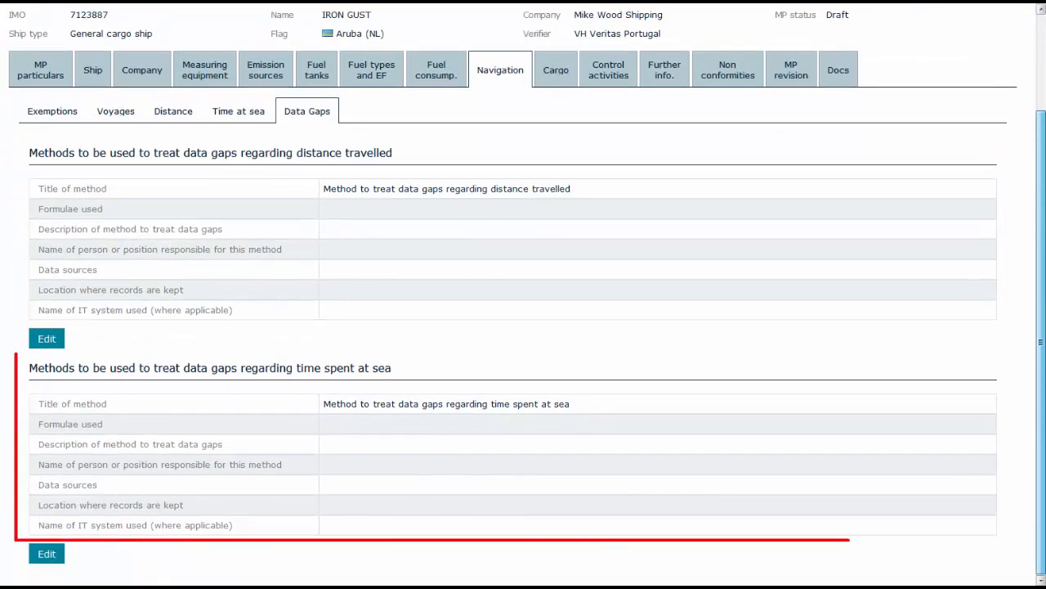
scroll(956, 215, up, 2)
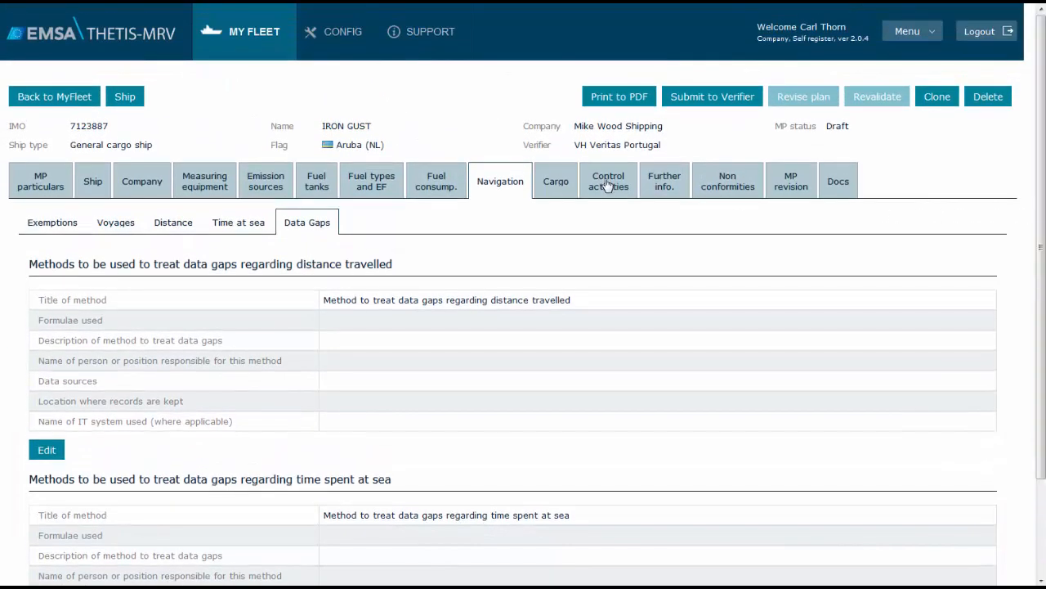
click(558, 186)
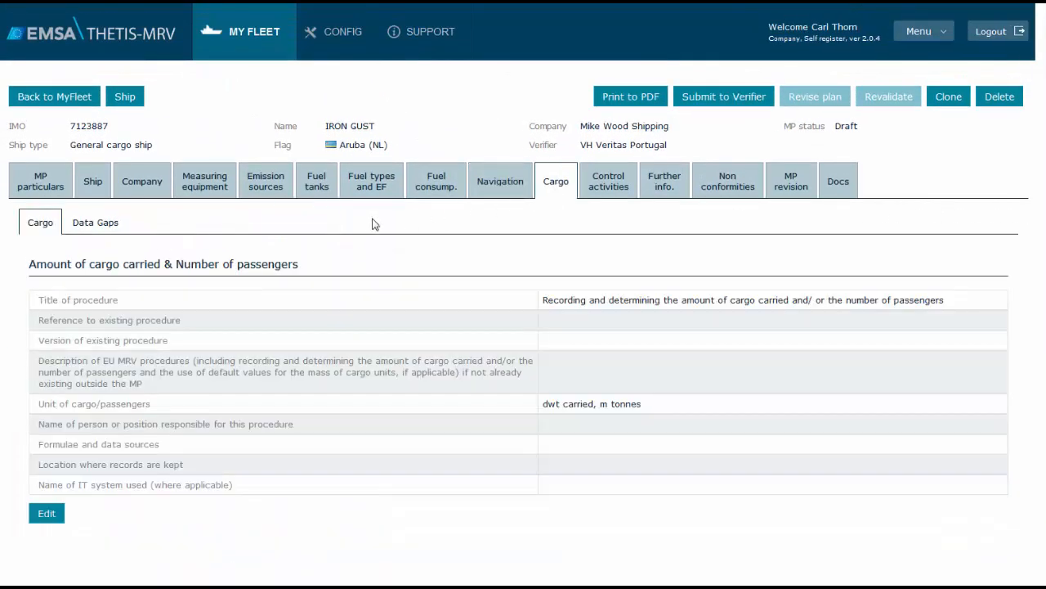
click(114, 227)
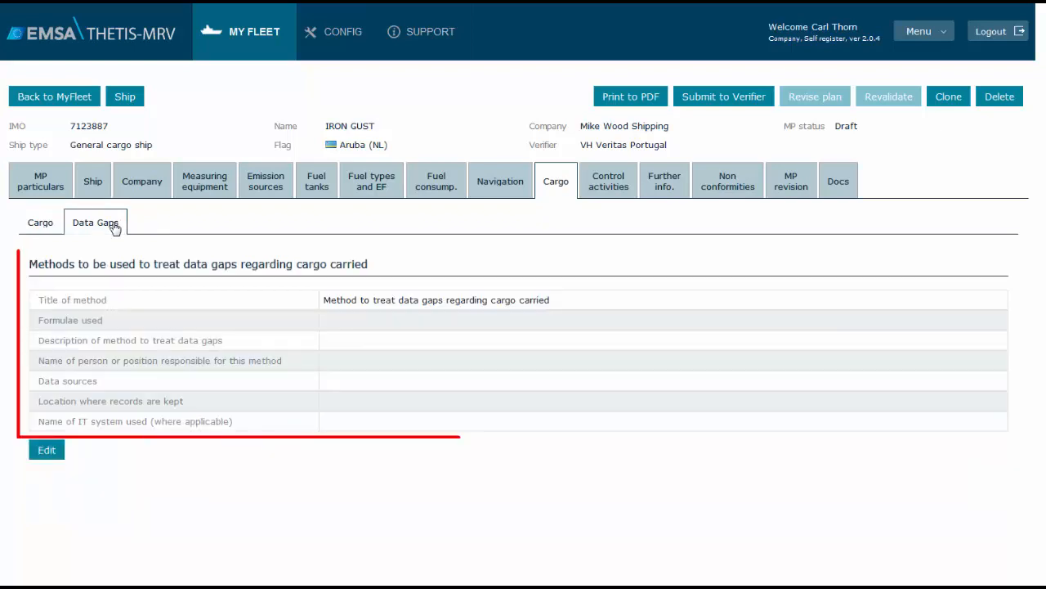